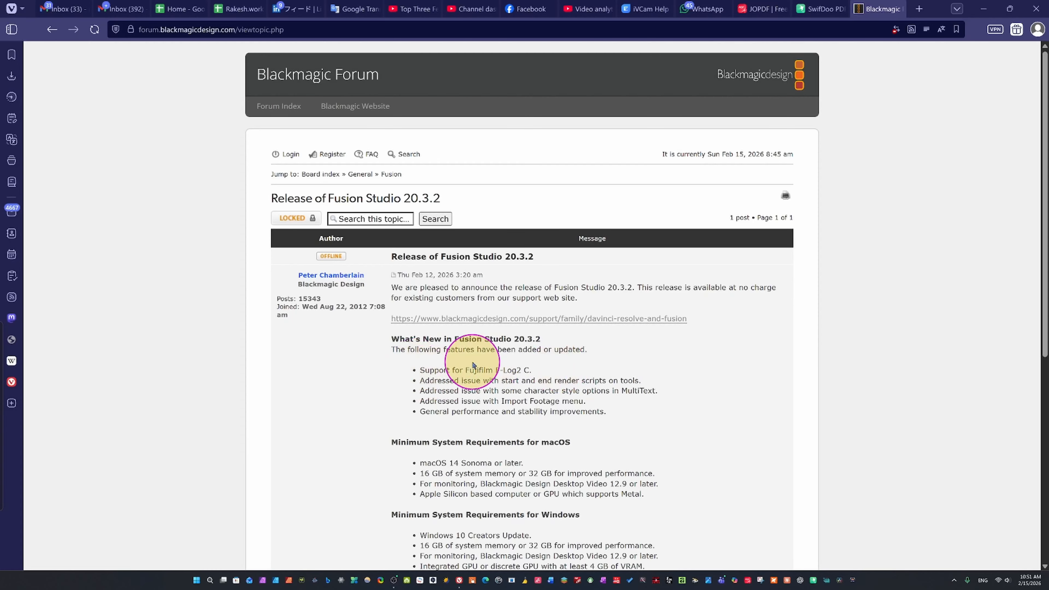
Review the Fusion Studio 20.3.2 release notes and system requirements, and open the linked DaVinci Resolve and Fusion support page
{"action": "scroll", "coordinate": [535, 362], "scroll_direction": "down", "scroll_amount": 5}
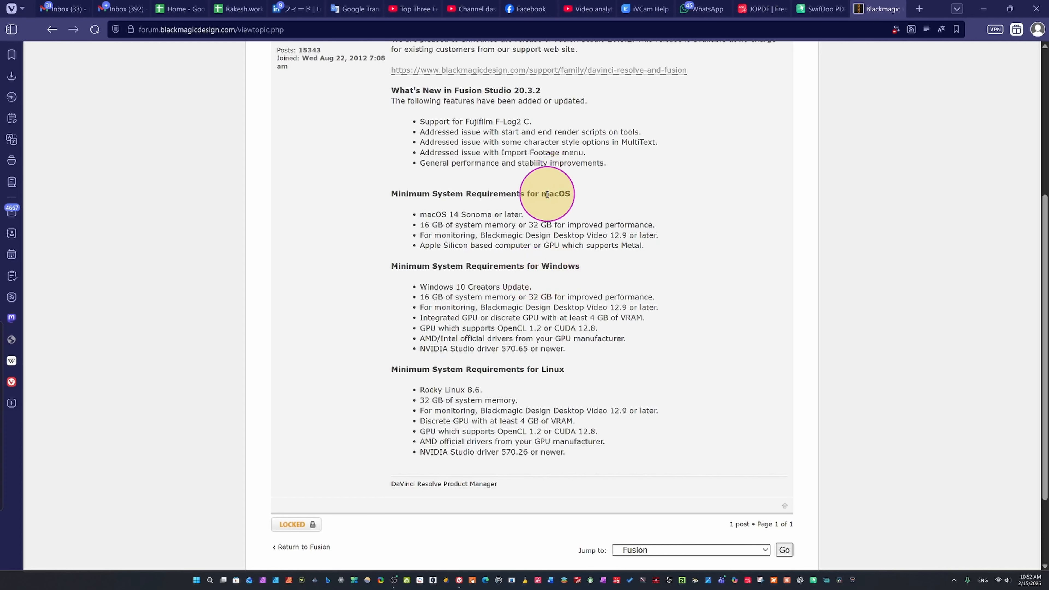
{"action": "scroll", "coordinate": [538, 421], "scroll_direction": "down", "scroll_amount": 3}
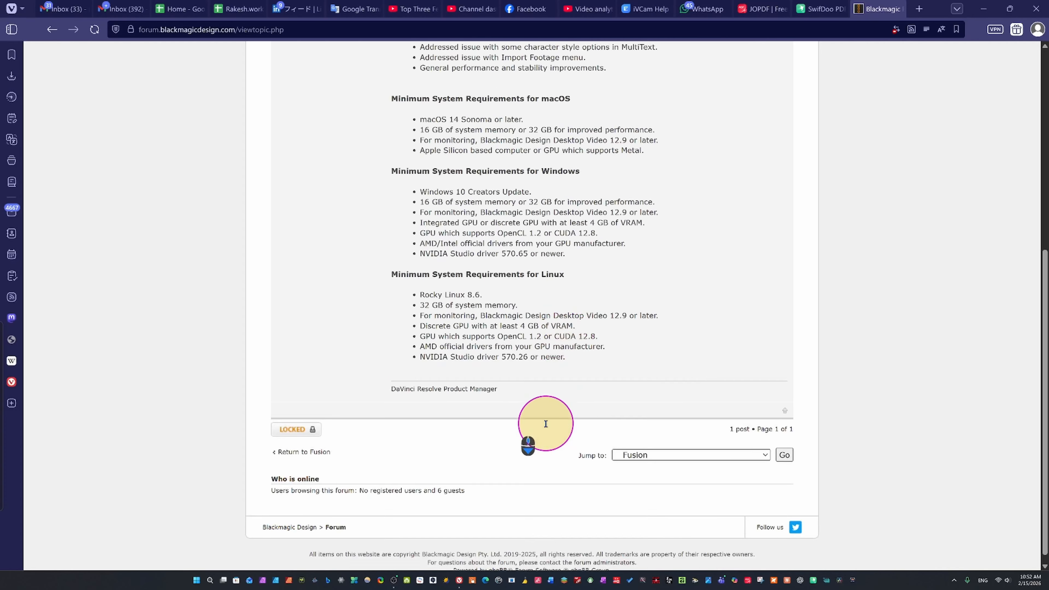
{"action": "scroll", "coordinate": [531, 434], "scroll_direction": "up", "scroll_amount": 8}
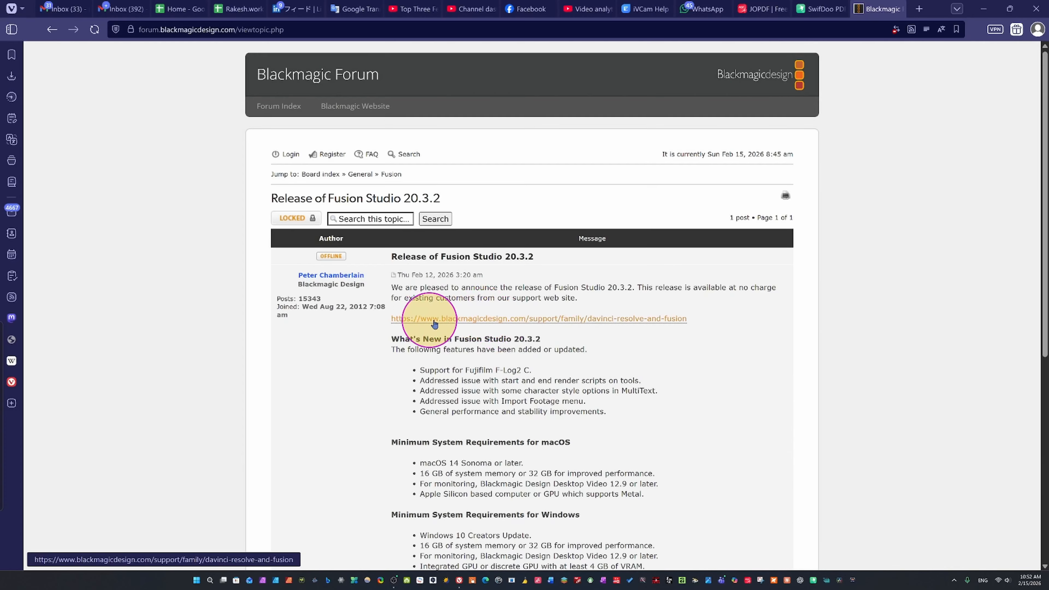
{"action": "left_click", "coordinate": [460, 321]}
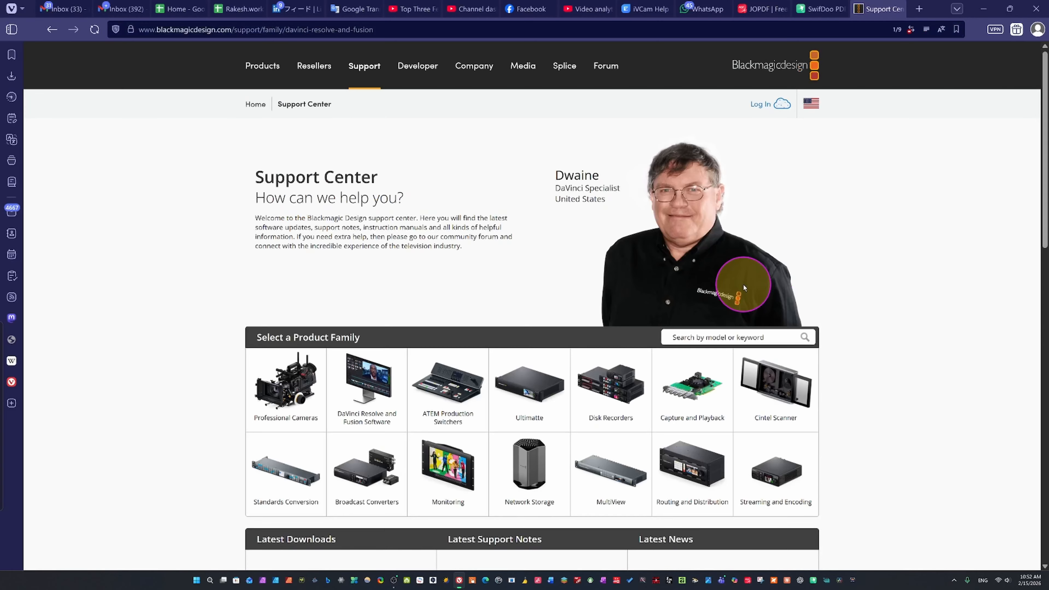
Find Fusion Studio 20.3.2 among the latest downloads and start its Windows x86 download
{"action": "scroll", "coordinate": [507, 361], "scroll_direction": "down", "scroll_amount": 5}
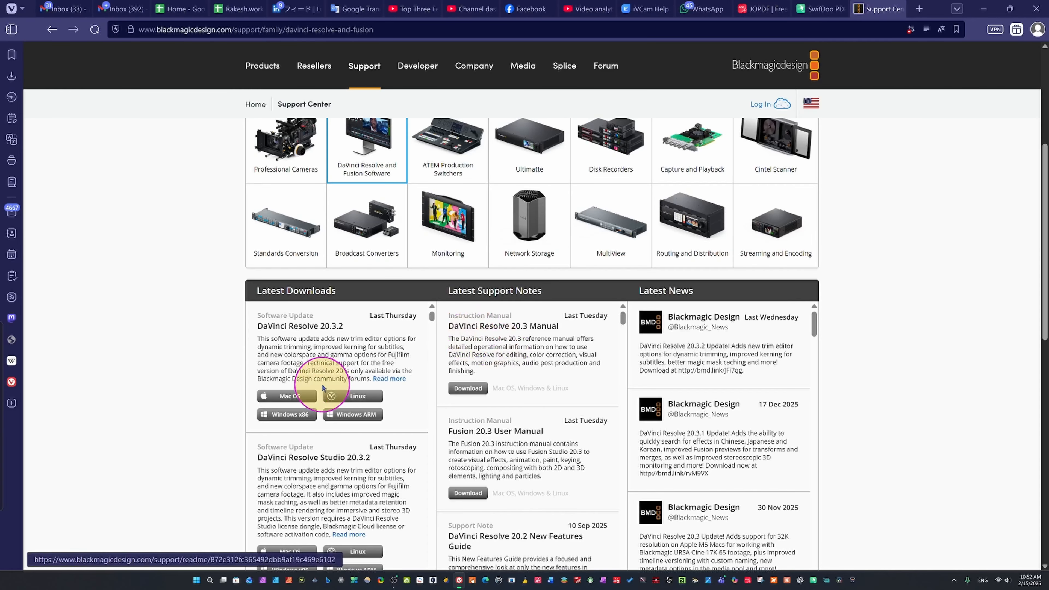
{"action": "scroll", "coordinate": [323, 387], "scroll_direction": "down", "scroll_amount": 5}
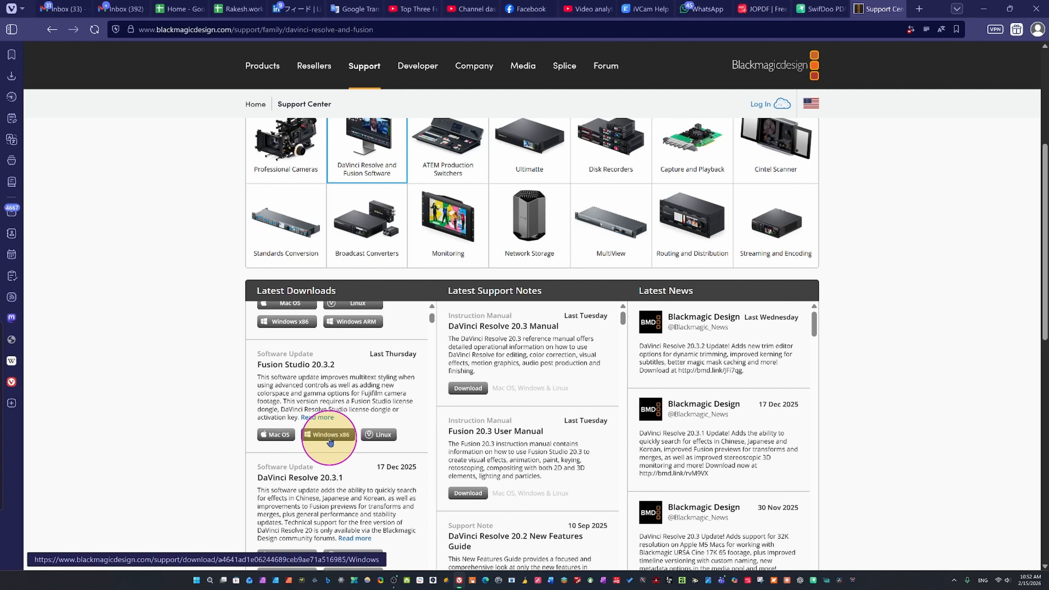
{"action": "scroll", "coordinate": [330, 441], "scroll_direction": "up", "scroll_amount": 5}
{"action": "scroll", "coordinate": [330, 440], "scroll_direction": "down", "scroll_amount": 5}
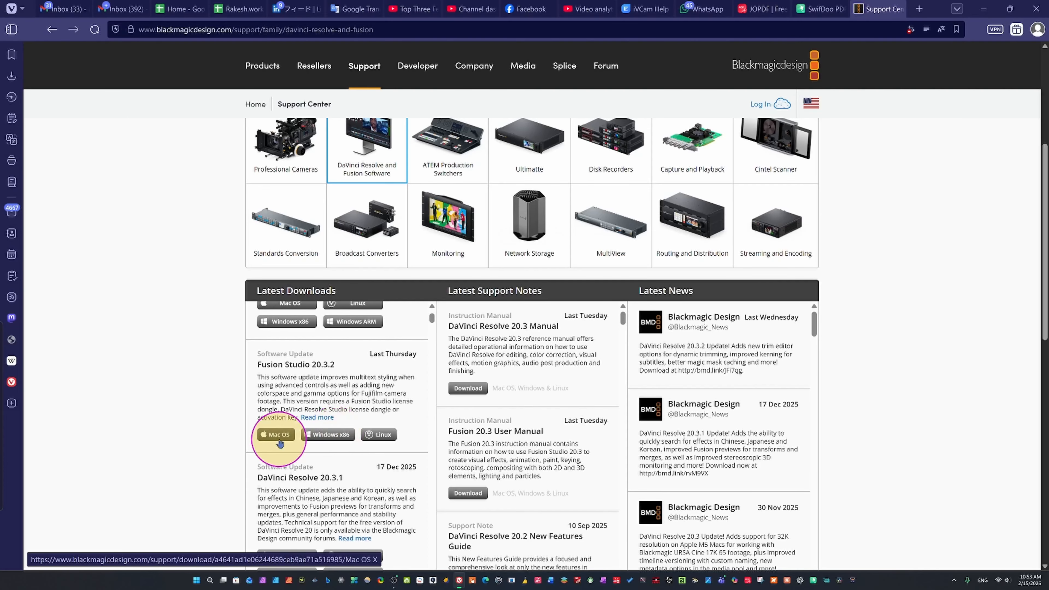
{"action": "left_click", "coordinate": [334, 436]}
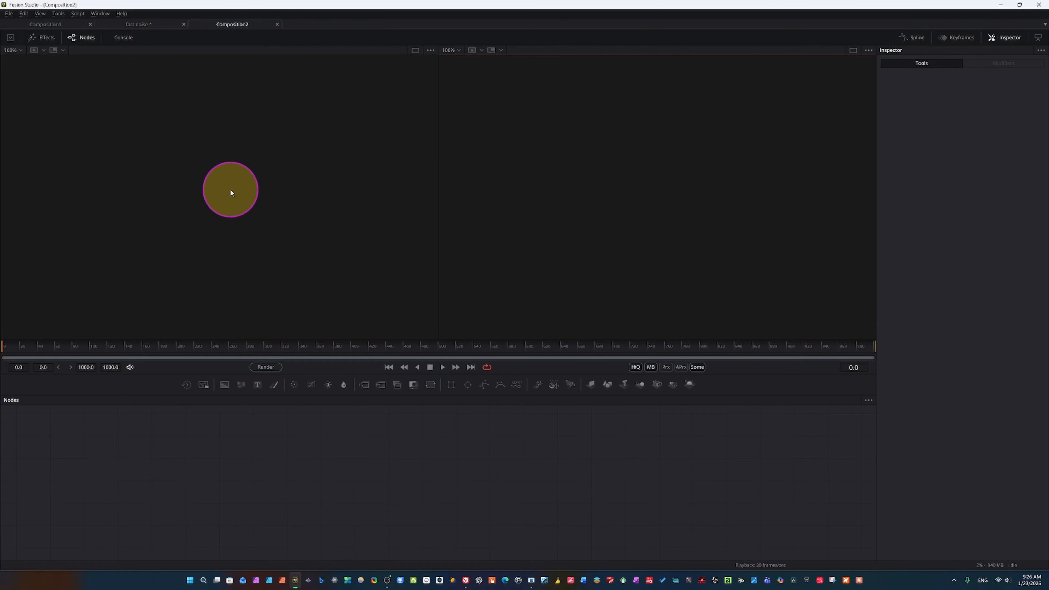
{"action": "key", "text": "ctrl"}
{"action": "key", "text": "ctrl"}
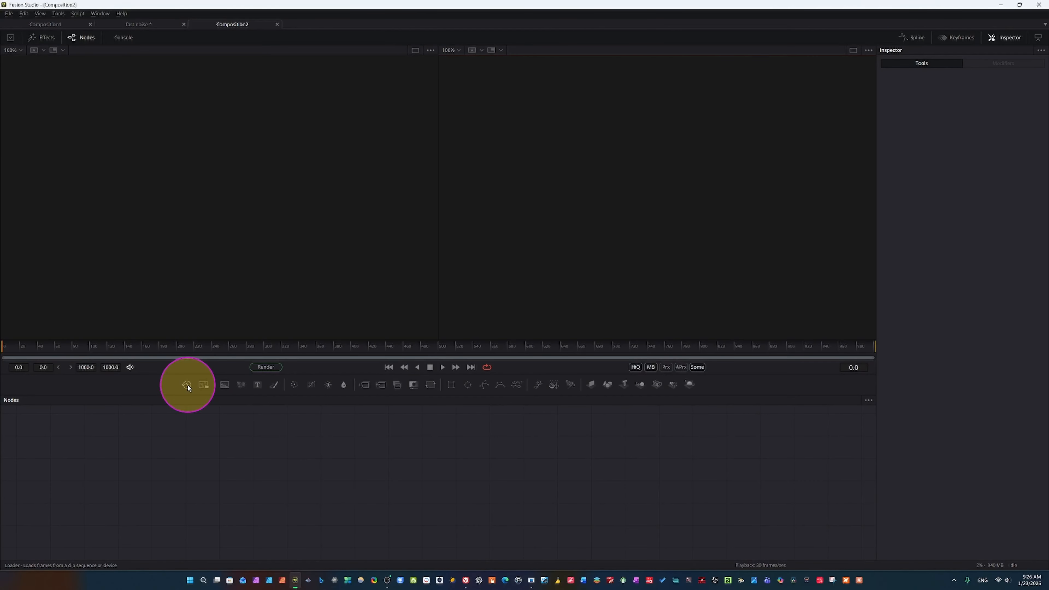
{"action": "key", "text": "ctrl"}
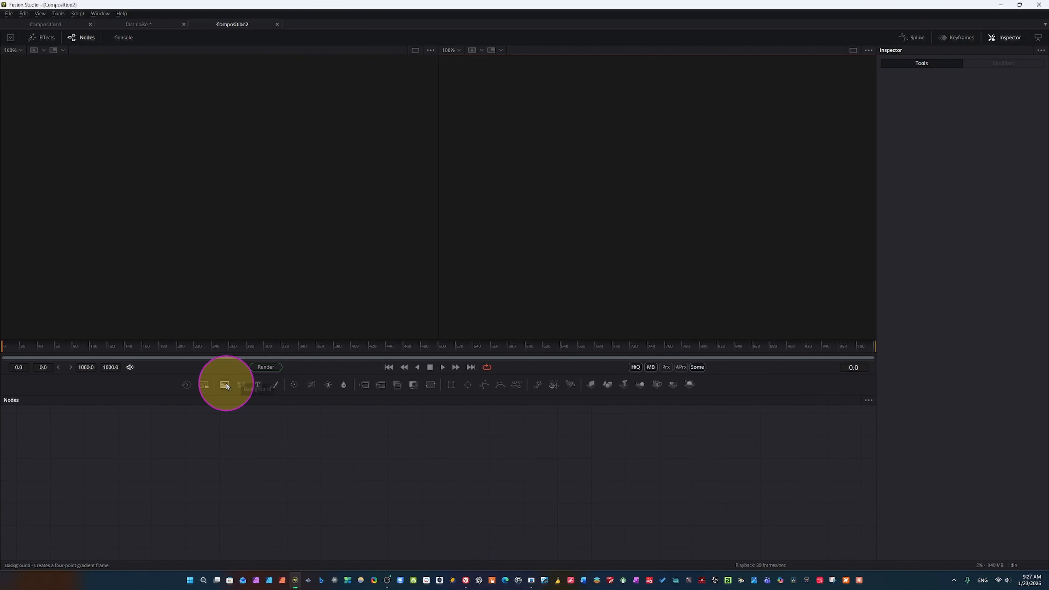
{"action": "key", "text": "ctrl"}
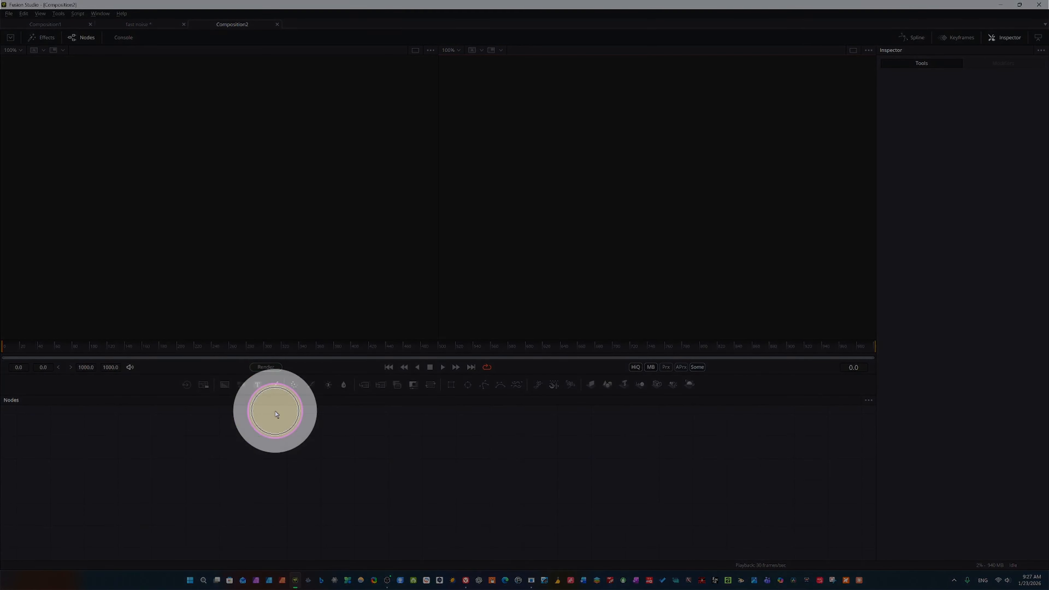
{"action": "key", "text": "ctrl"}
{"action": "key", "text": "ctrl"}
{"action": "key", "text": "ctrl"}
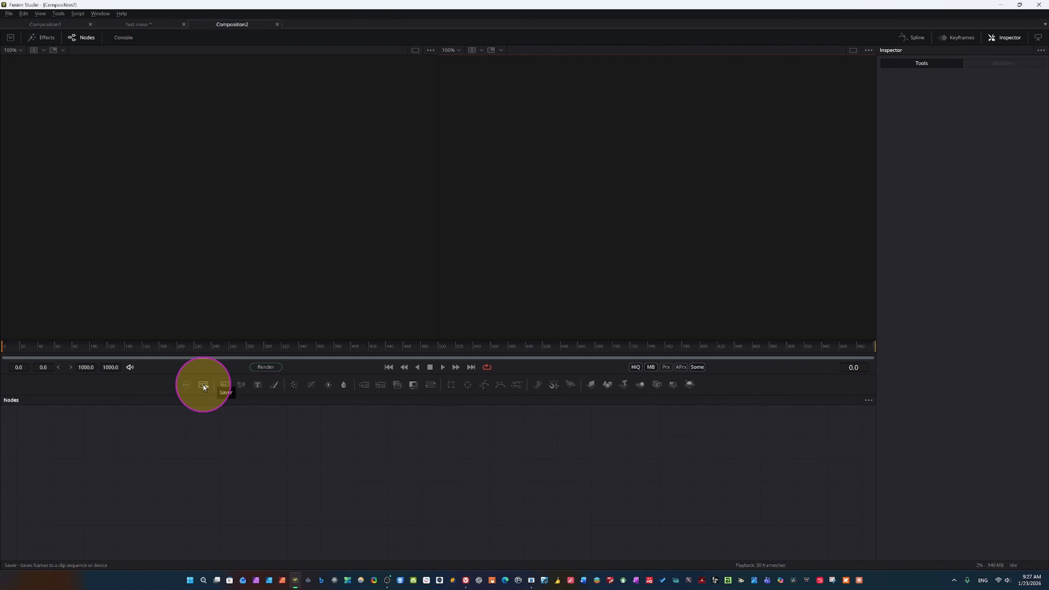
{"action": "key", "text": "ctrl"}
{"action": "key", "text": "ctrl"}
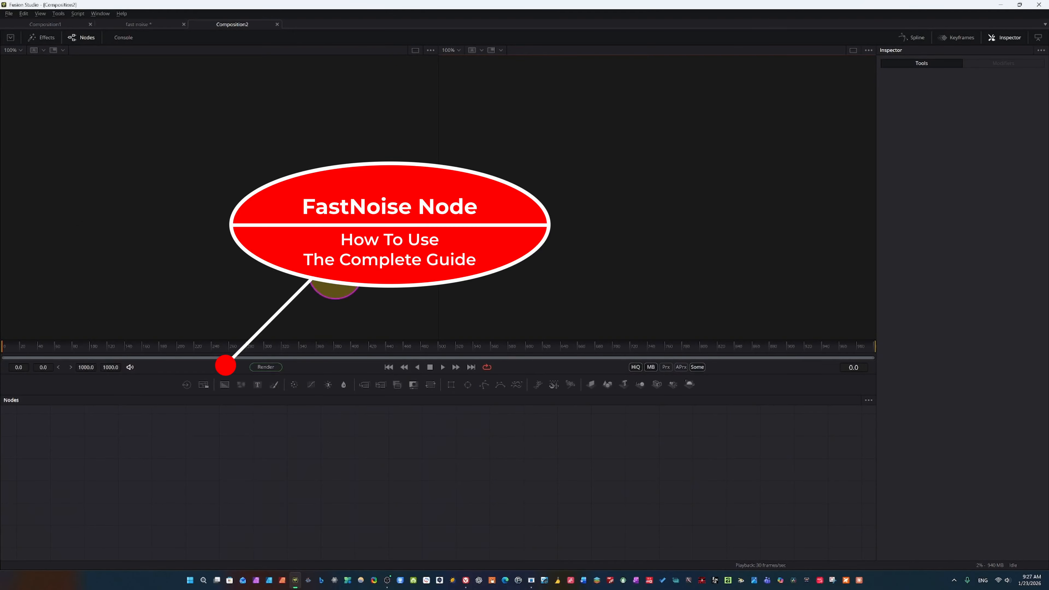
{"action": "left_click", "coordinate": [225, 385]}
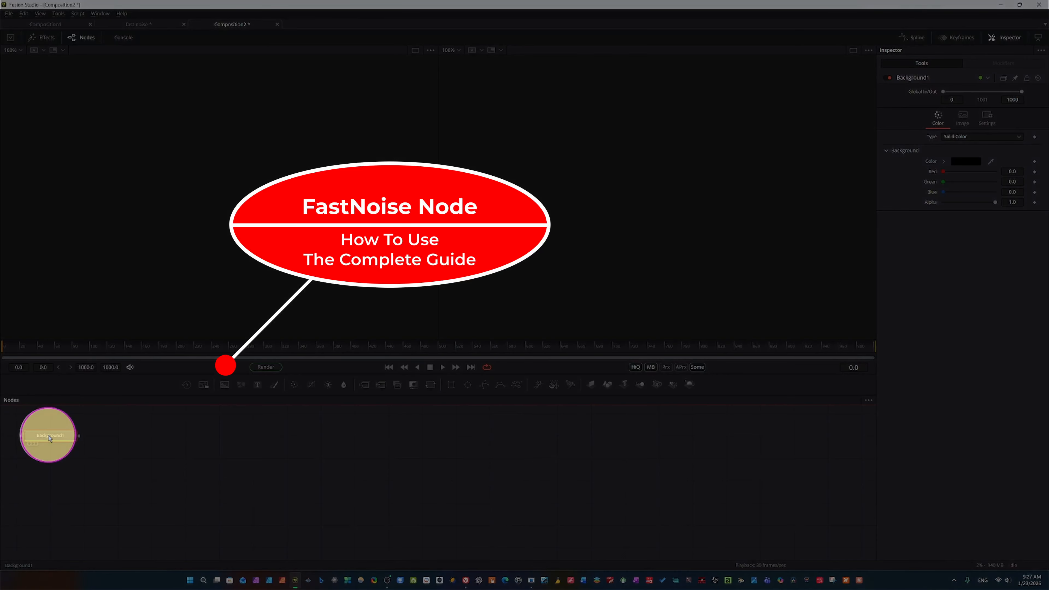
{"action": "left_click_drag", "start_coordinate": [41, 439], "coordinate": [495, 477]}
{"action": "key", "text": "Delete"}
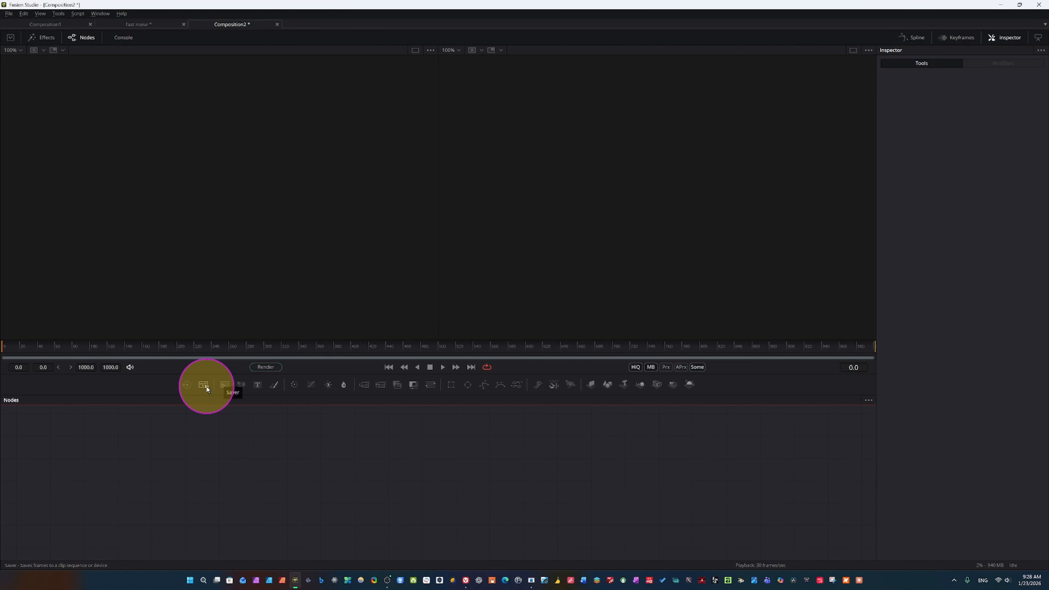
Add a Saver node that writes to "Fog comp 1" in the Fusion comp folder, and place it near the middle of the node graph
{"action": "left_click", "coordinate": [204, 385]}
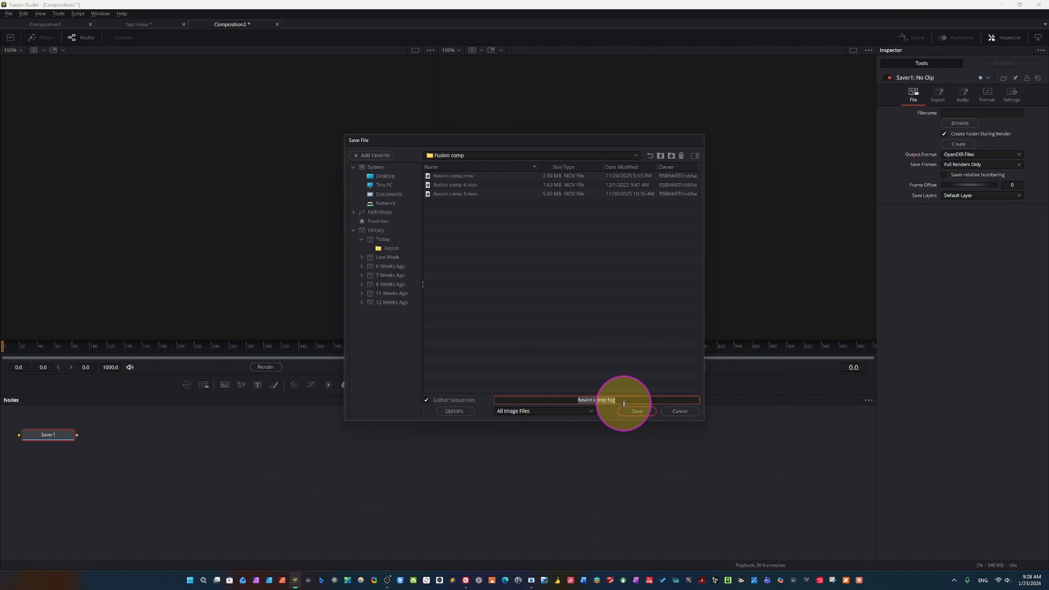
{"action": "type", "text": "Fog n"}
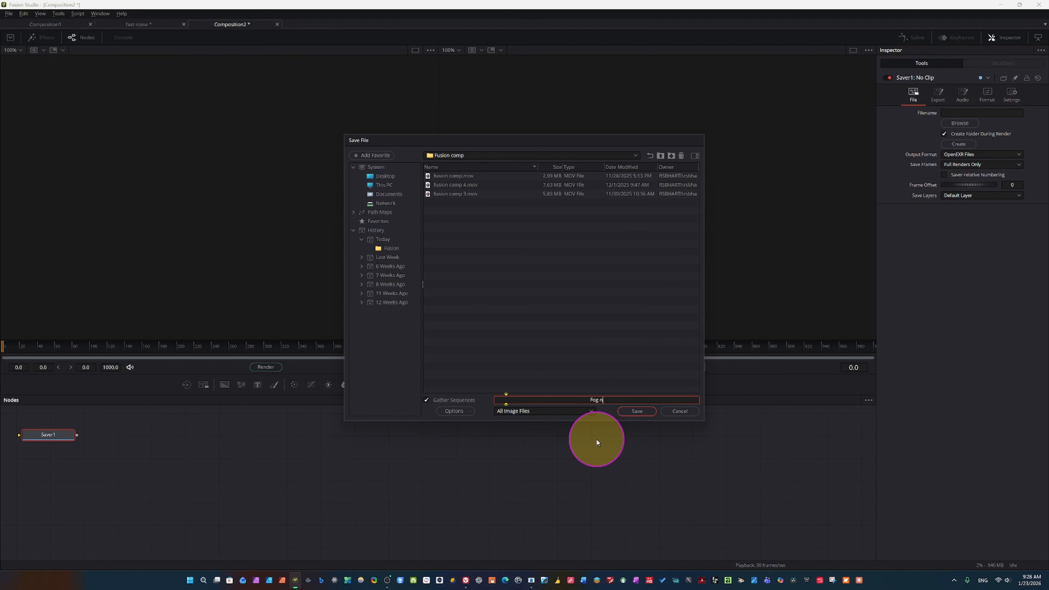
{"action": "key", "text": "BackSpace"}
{"action": "type", "text": "comp 1"}
{"action": "left_click", "coordinate": [635, 411]}
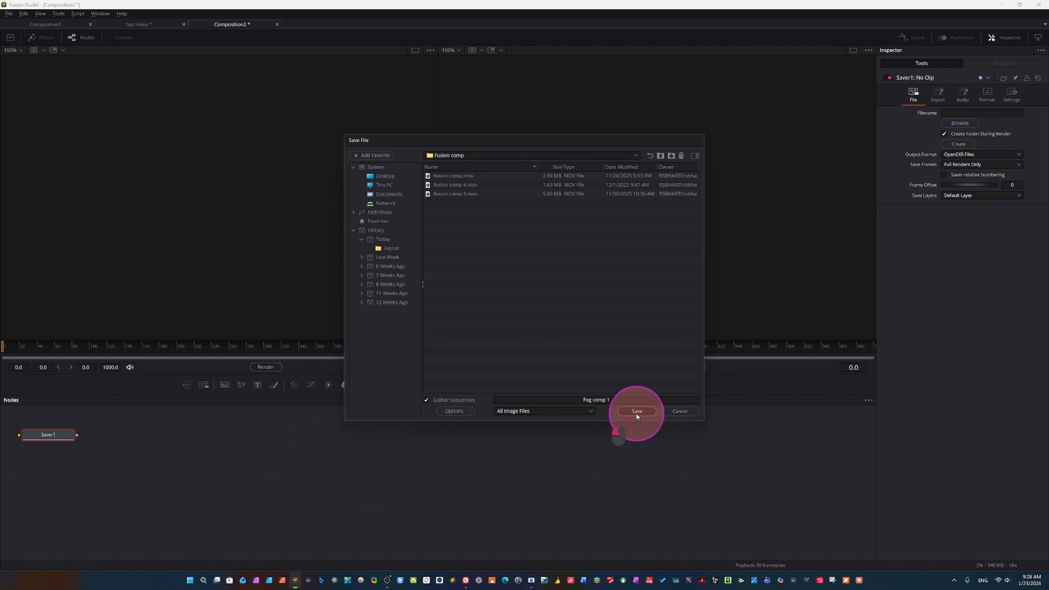
{"action": "left_click_drag", "start_coordinate": [39, 437], "coordinate": [434, 459]}
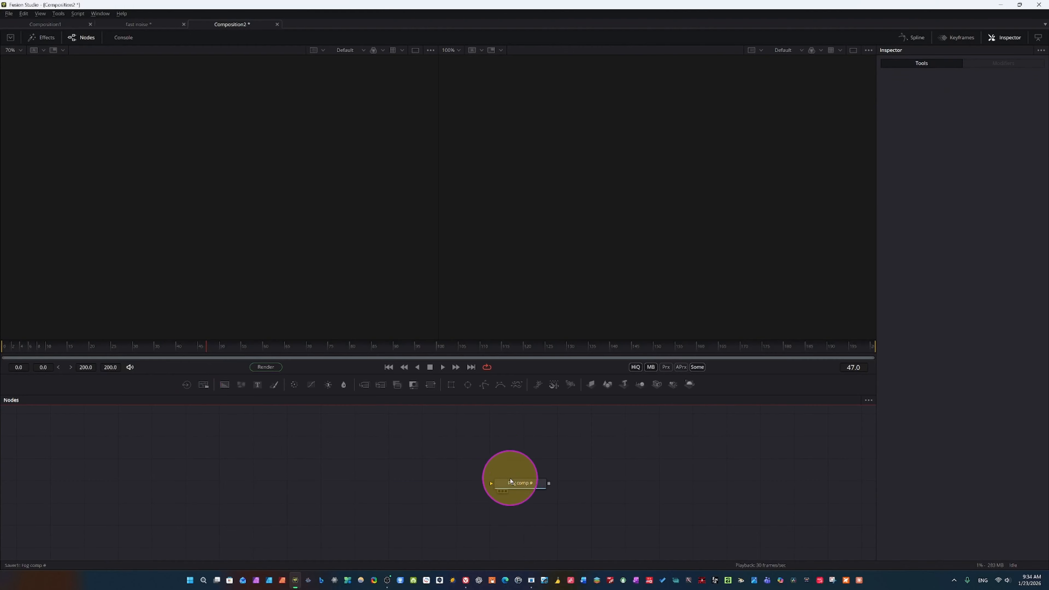
{"action": "left_click_drag", "start_coordinate": [509, 478], "coordinate": [477, 481]}
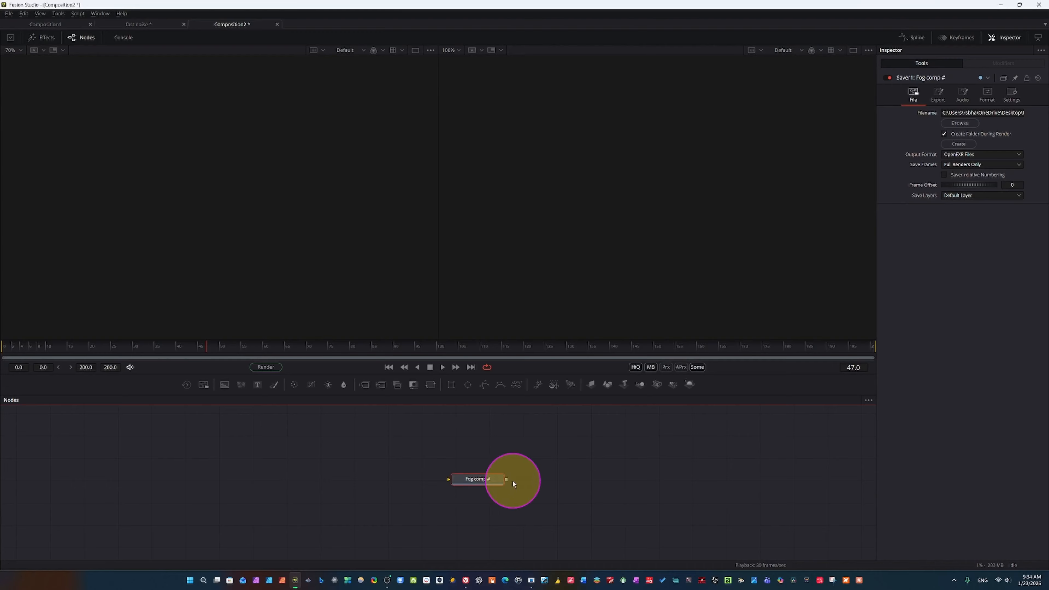
Add a Background node to the composition
{"action": "left_click", "coordinate": [224, 385]}
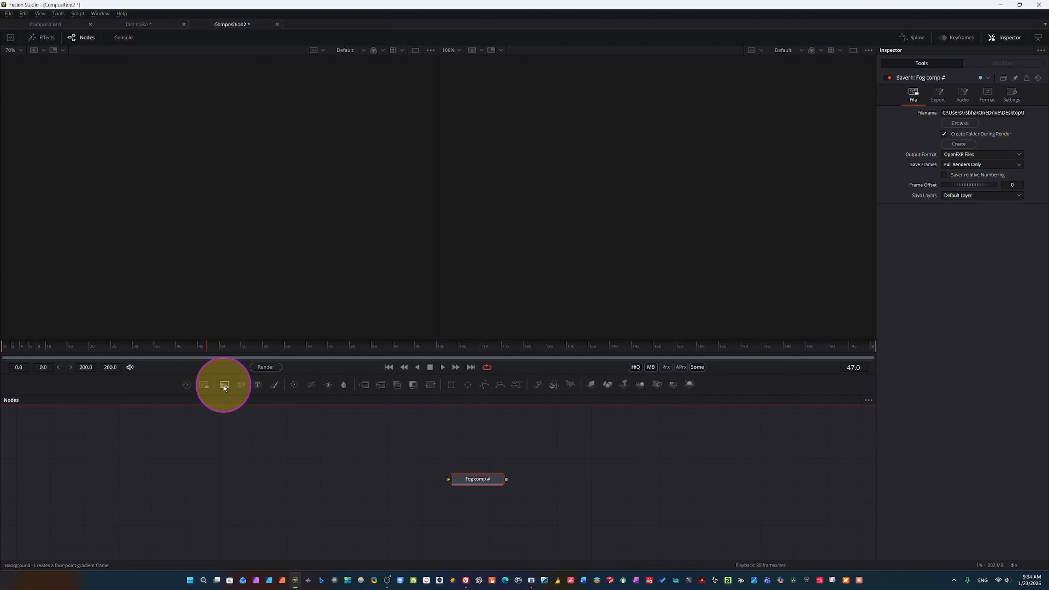
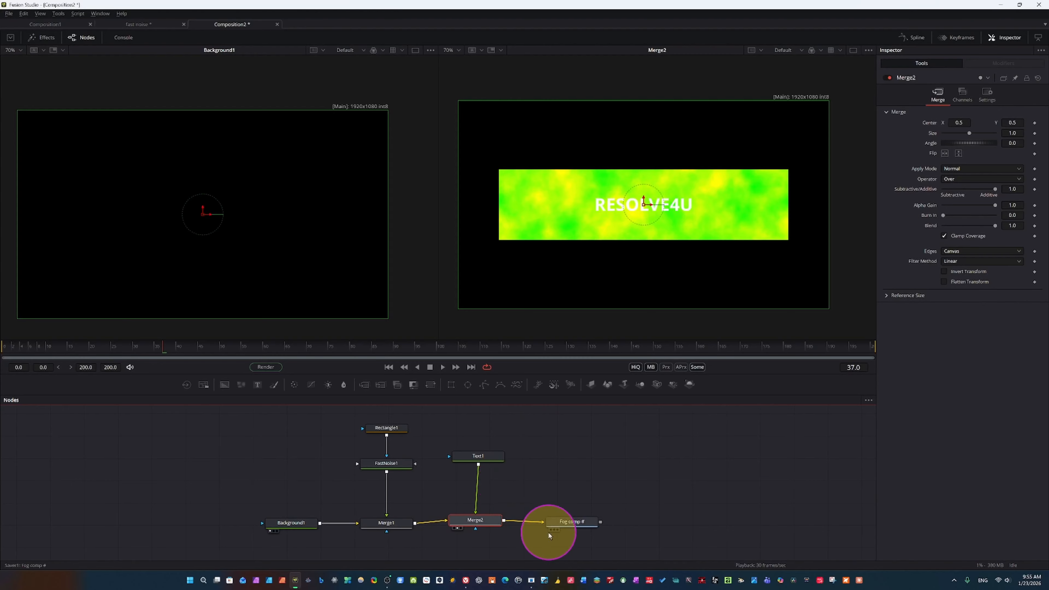
Set the RESOLVE4U text to the Extrabold style and colour it red (#ff0000)
{"action": "mouse_move", "coordinate": [483, 456]}
{"action": "left_mouse_down"}
{"action": "mouse_move", "coordinate": [467, 456]}
{"action": "mouse_move", "coordinate": [478, 457]}
{"action": "left_mouse_up"}
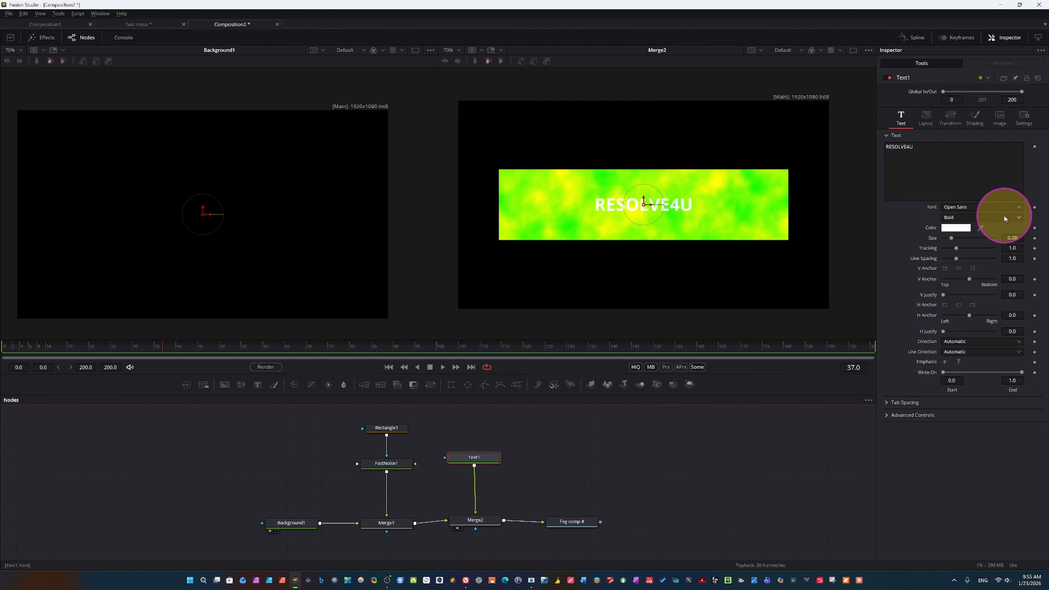
{"action": "key", "text": "ctrl"}
{"action": "key", "text": "ctrl"}
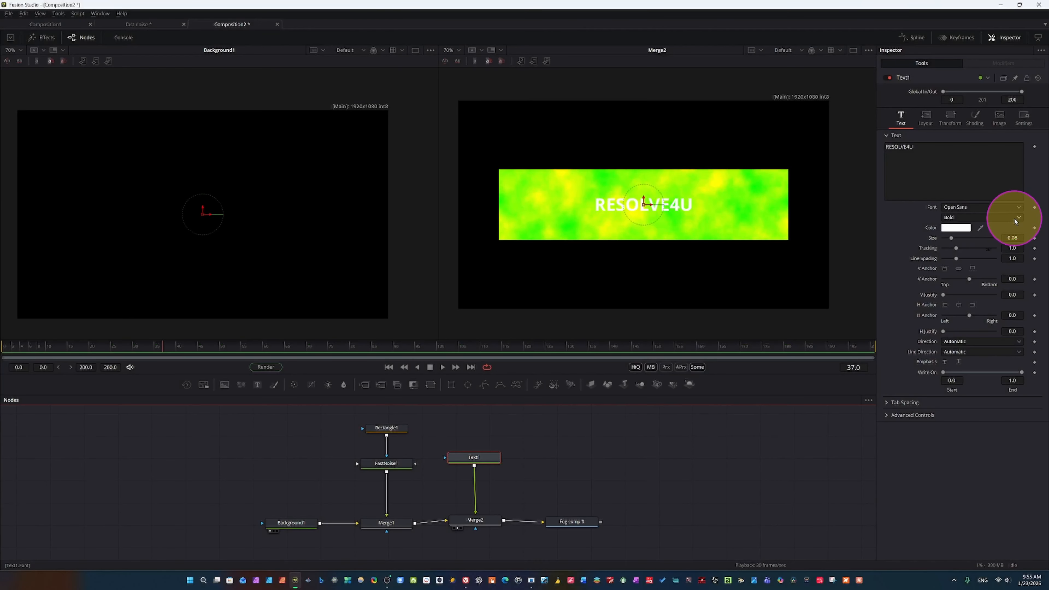
{"action": "mouse_move", "coordinate": [1014, 218]}
{"action": "left_mouse_down"}
{"action": "mouse_move", "coordinate": [965, 261]}
{"action": "mouse_move", "coordinate": [965, 227]}
{"action": "left_mouse_up"}
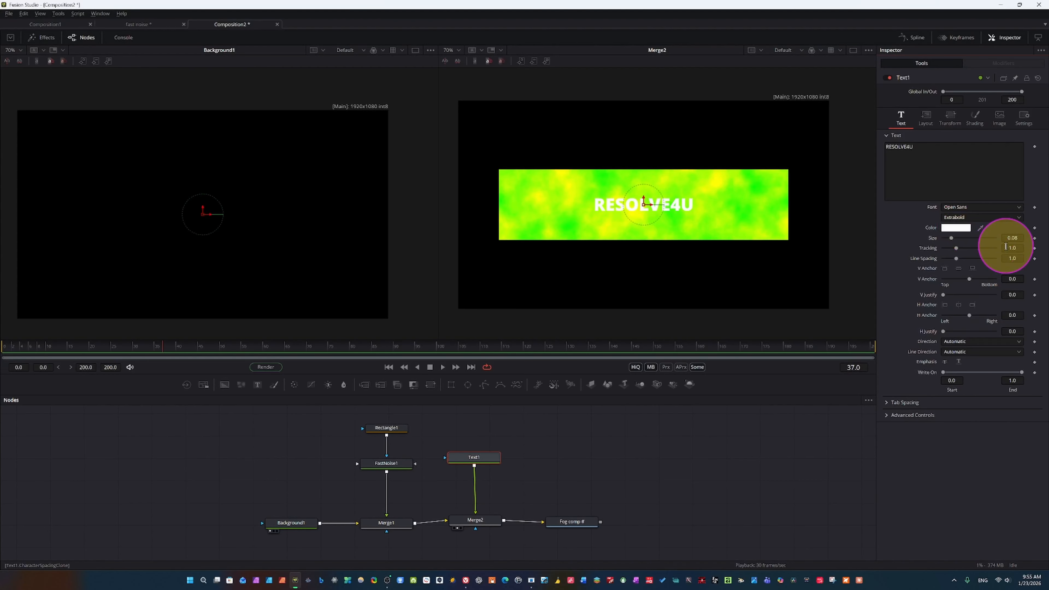
{"action": "left_click", "coordinate": [947, 228]}
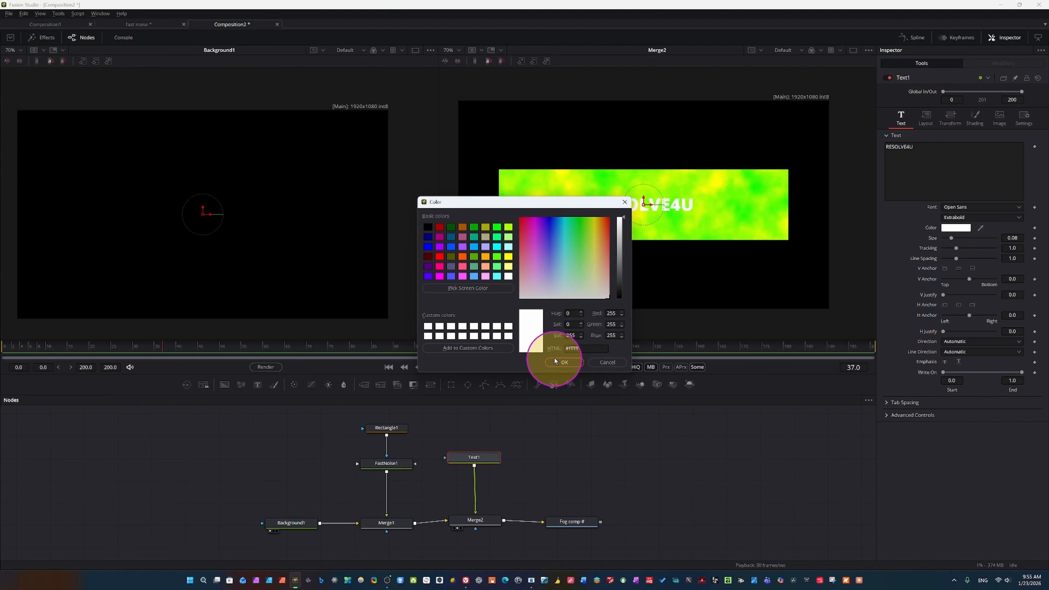
{"action": "left_click", "coordinate": [441, 260]}
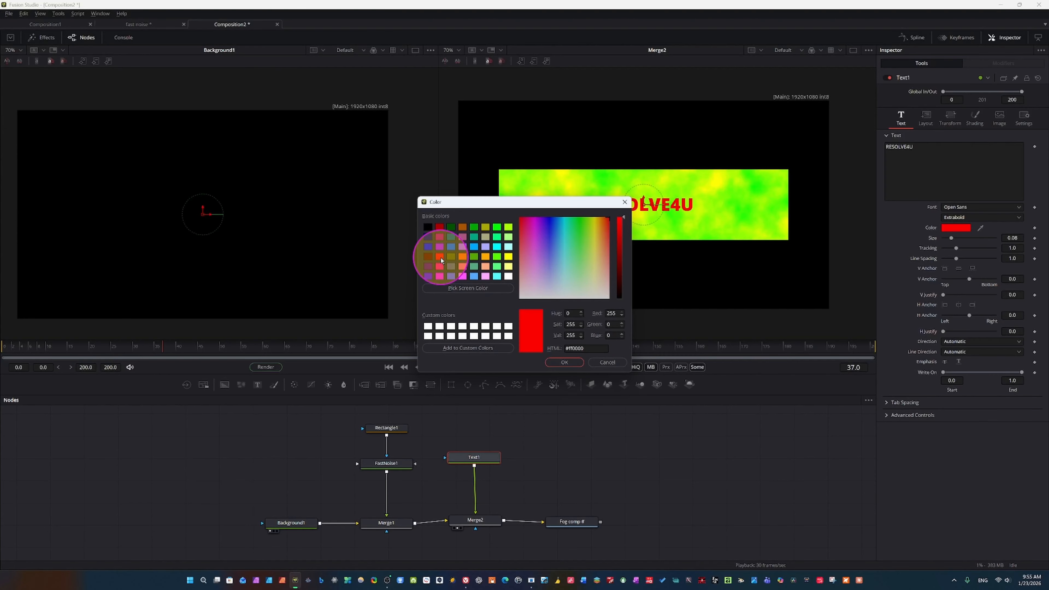
{"action": "left_click", "coordinate": [565, 363]}
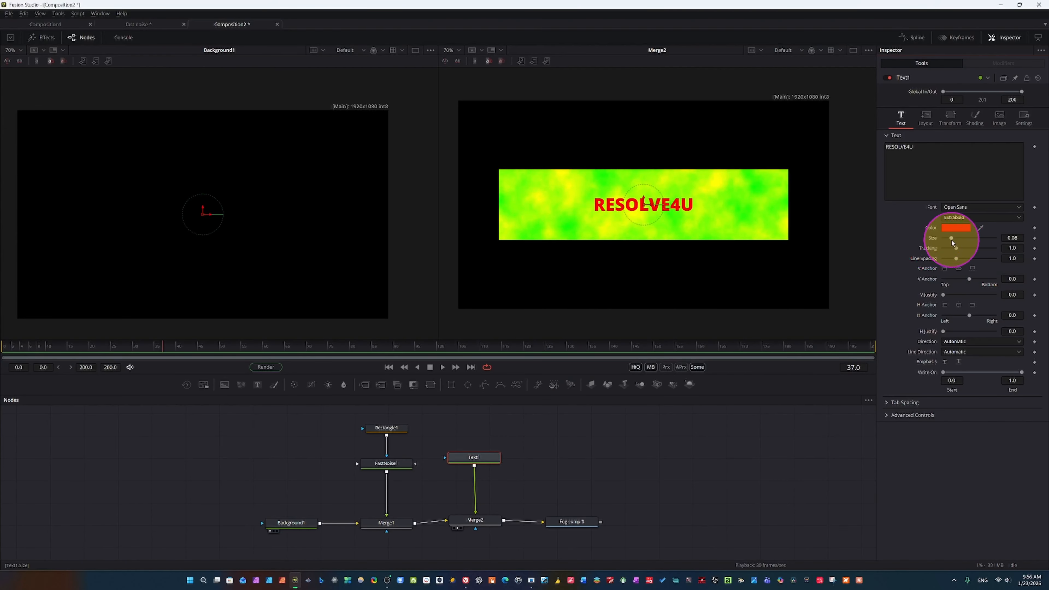
Enlarge the RESOLVE4U text to a size of about 0.2283 and play the composition briefly
{"action": "left_click_drag", "start_coordinate": [951, 240], "coordinate": [968, 240]}
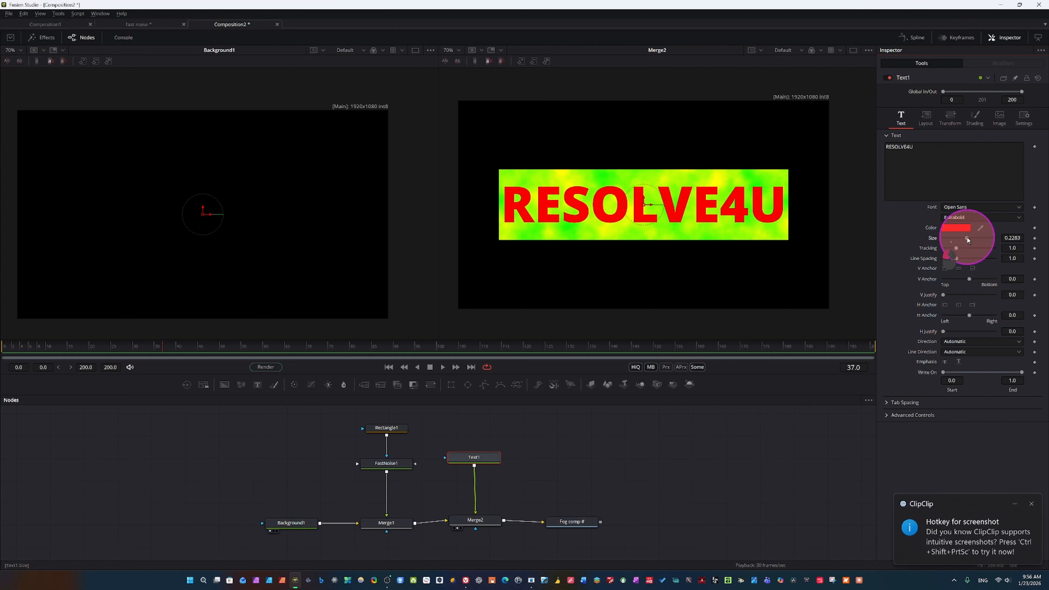
{"action": "left_click", "coordinate": [1031, 503]}
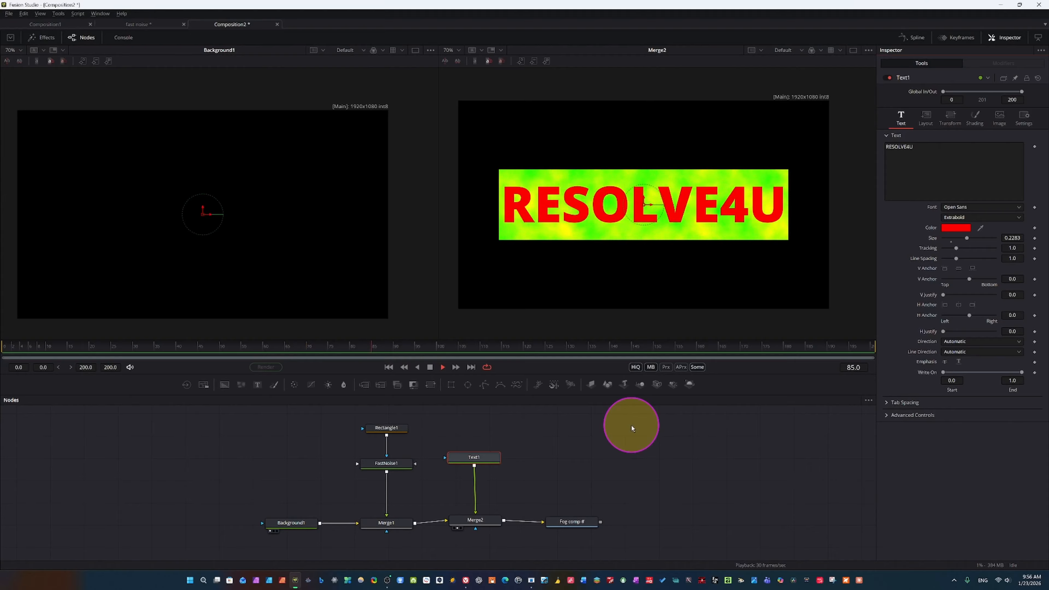
{"action": "key", "text": "space"}
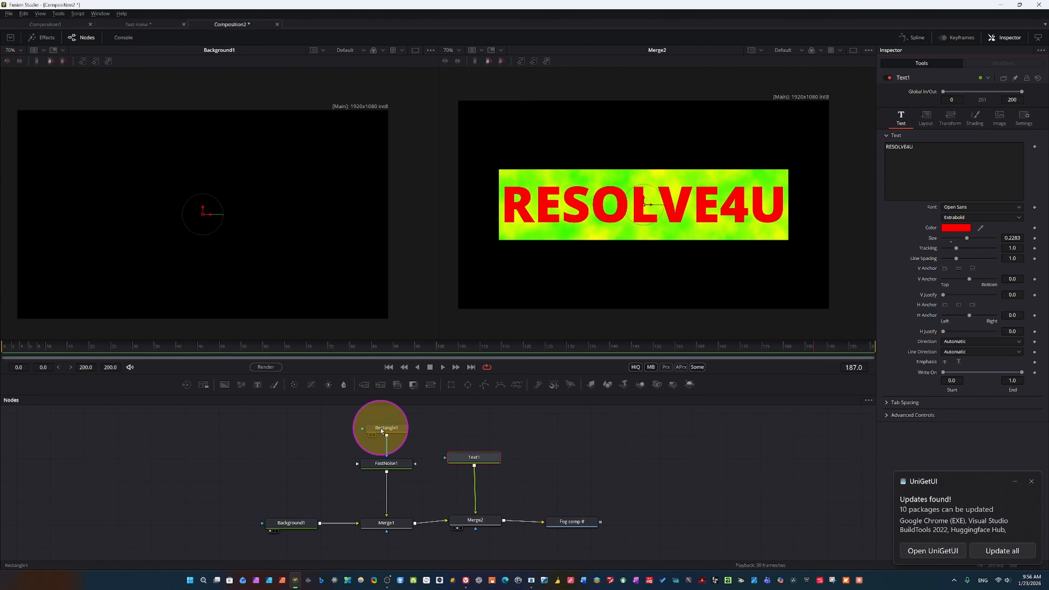
Set Color 1 of the FastNoise1 node to black (#000000)
{"action": "left_click", "coordinate": [380, 428]}
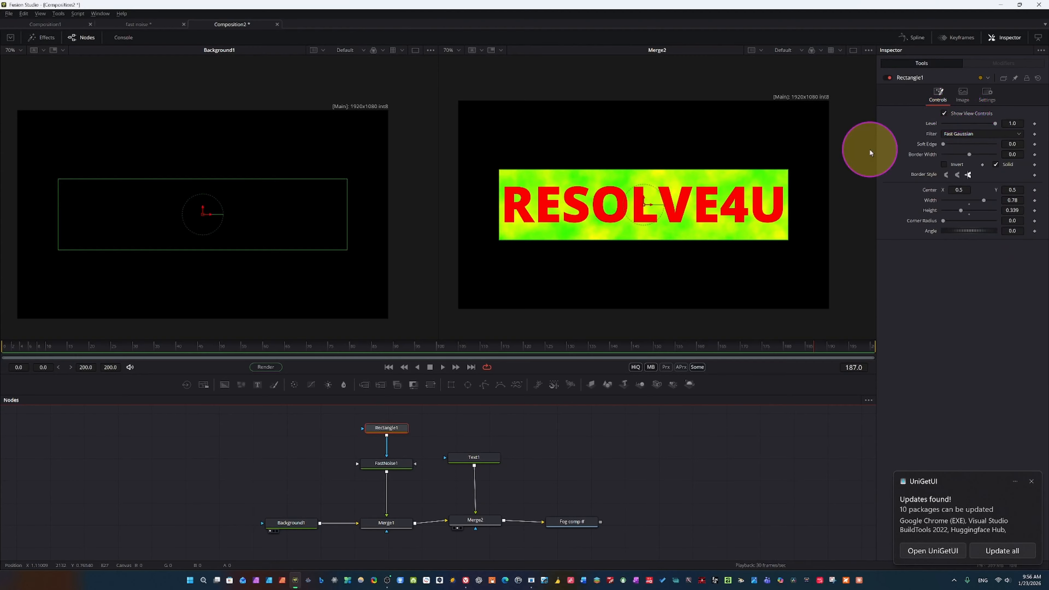
{"action": "left_click", "coordinate": [386, 463]}
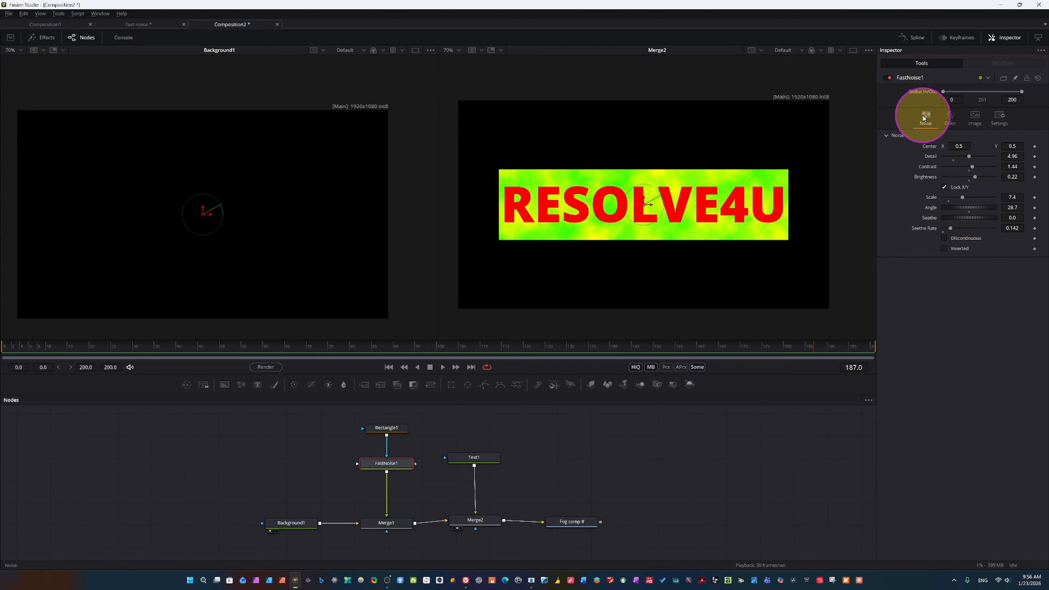
{"action": "left_click", "coordinate": [949, 117]}
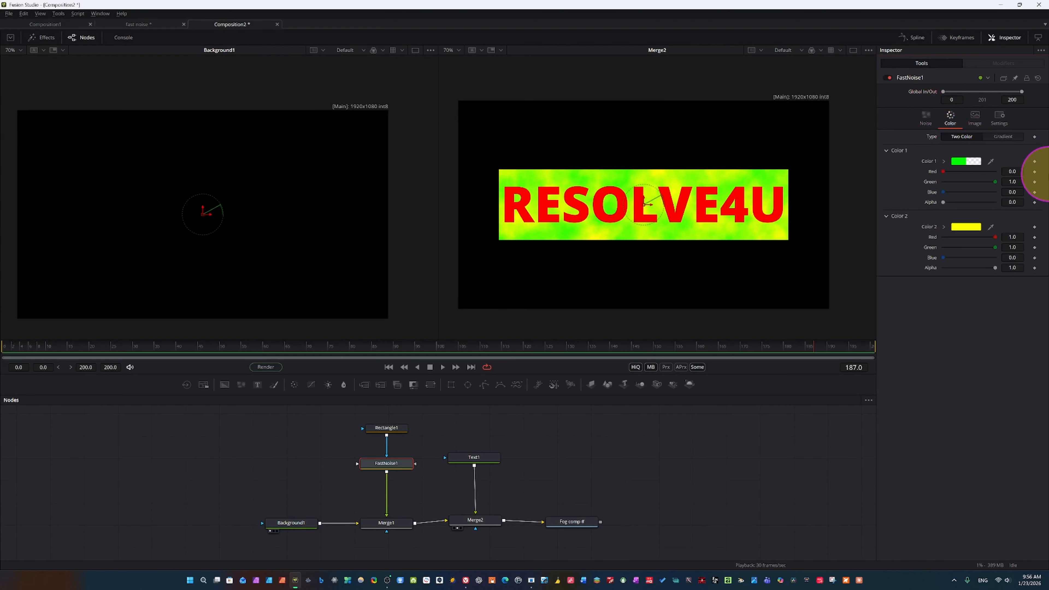
{"action": "left_click", "coordinate": [966, 162]}
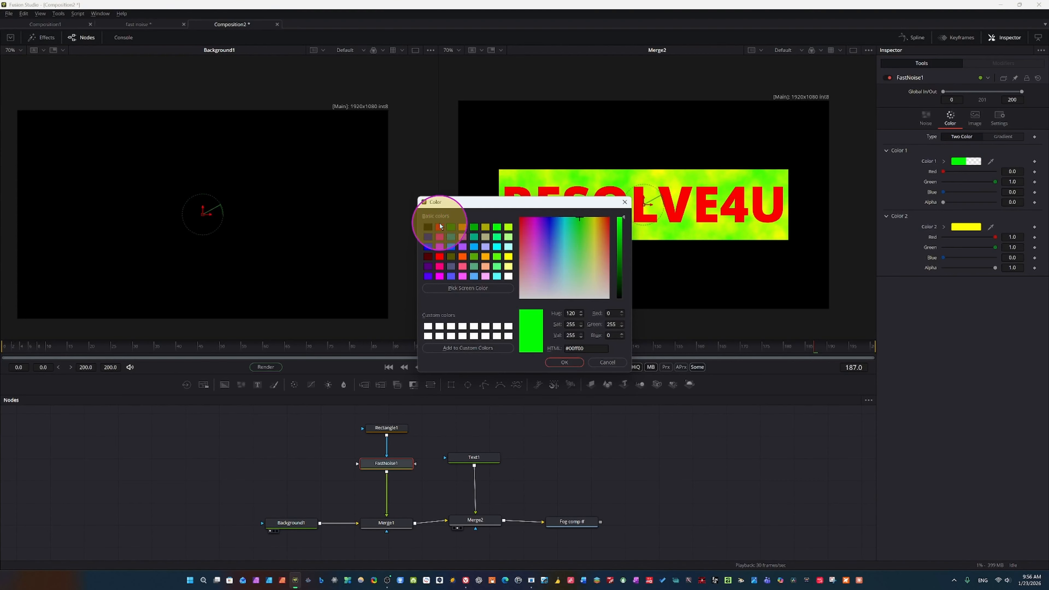
{"action": "left_click", "coordinate": [430, 227]}
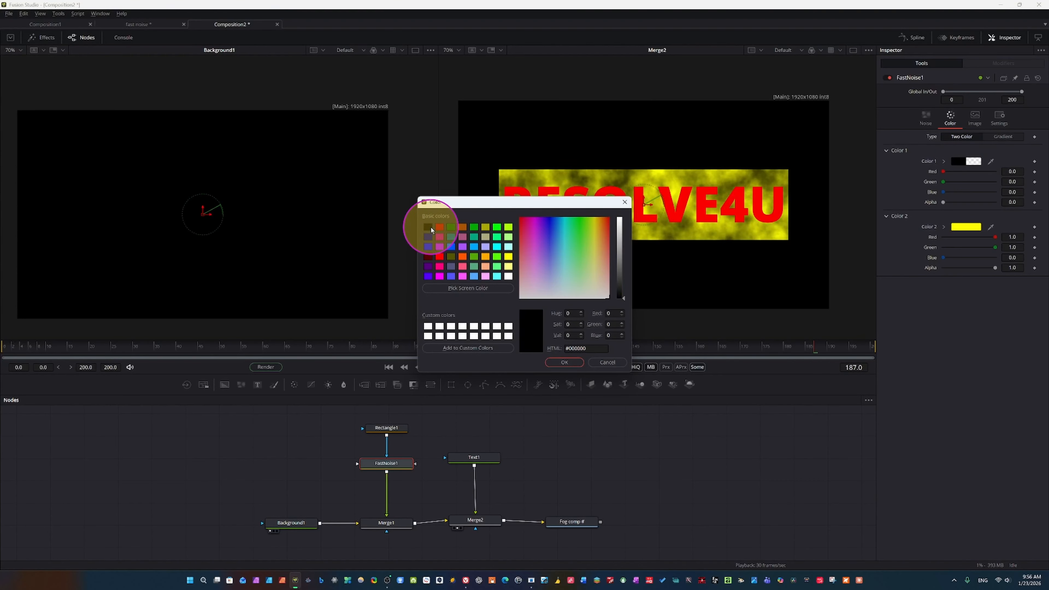
{"action": "left_click", "coordinate": [545, 362]}
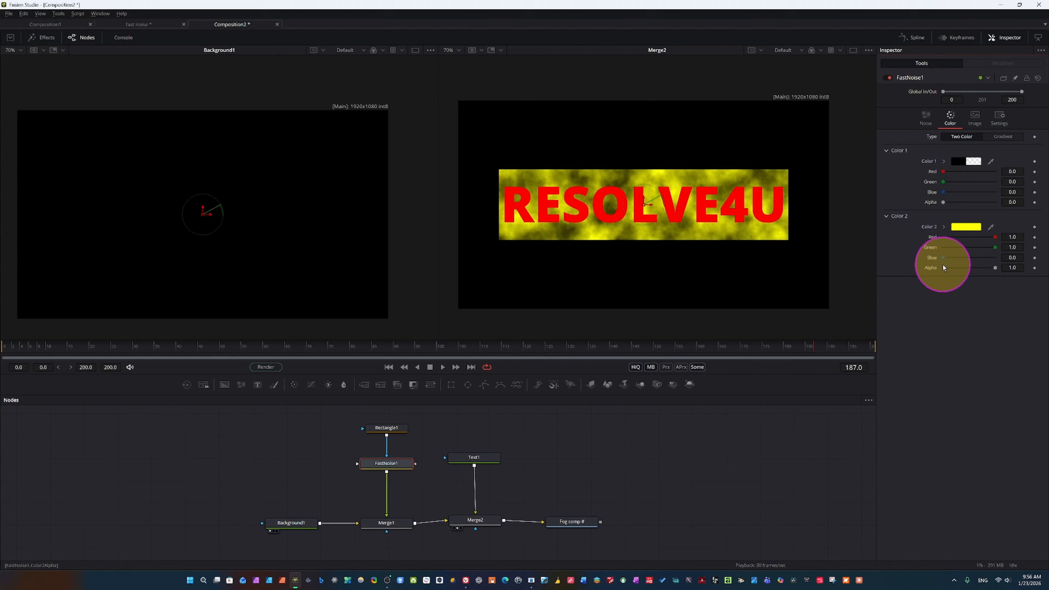
Set Color 2 of the FastNoise1 node to pure green and play back the noise animation
{"action": "left_click", "coordinate": [966, 227]}
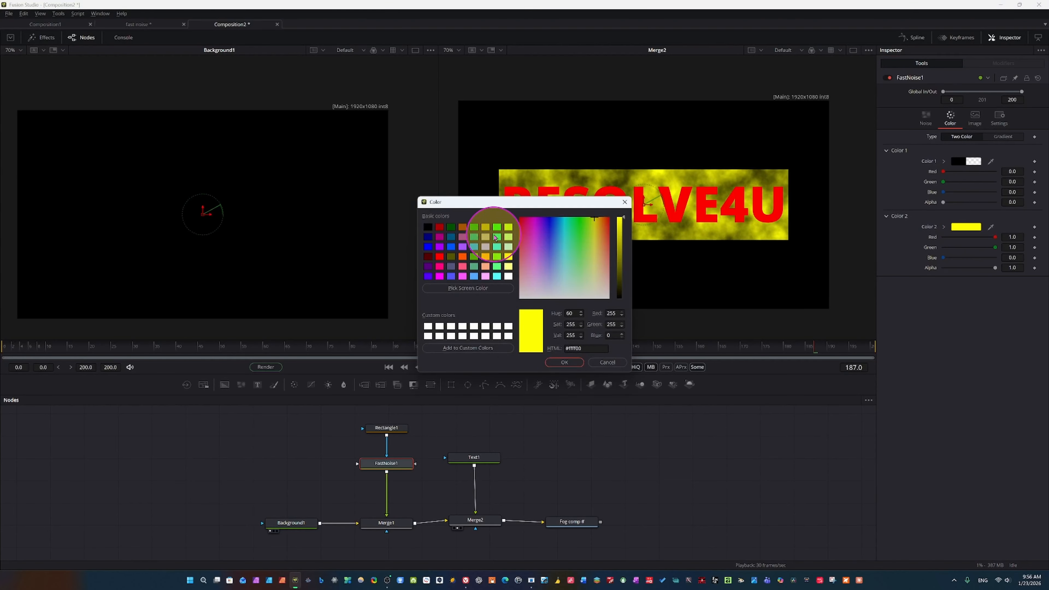
{"action": "left_click", "coordinate": [495, 236]}
{"action": "left_click", "coordinate": [562, 363]}
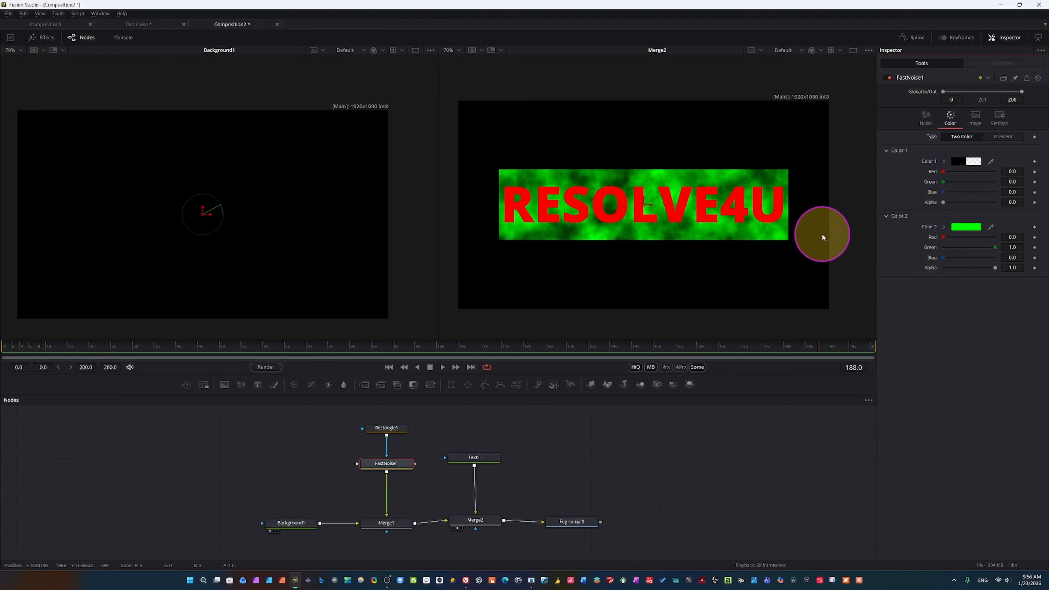
{"action": "key", "text": "space"}
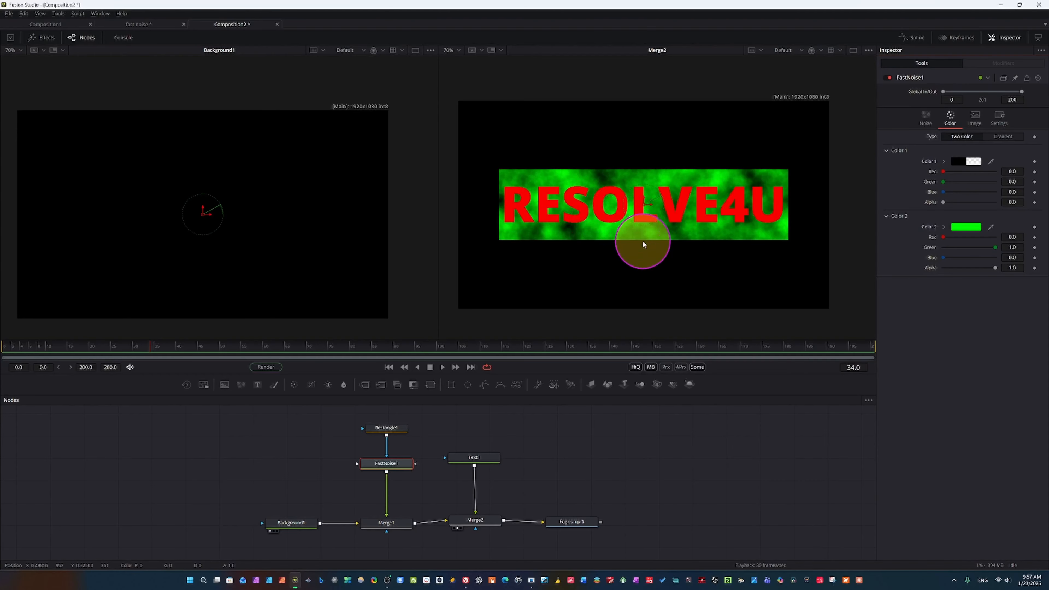
{"action": "key", "text": "space"}
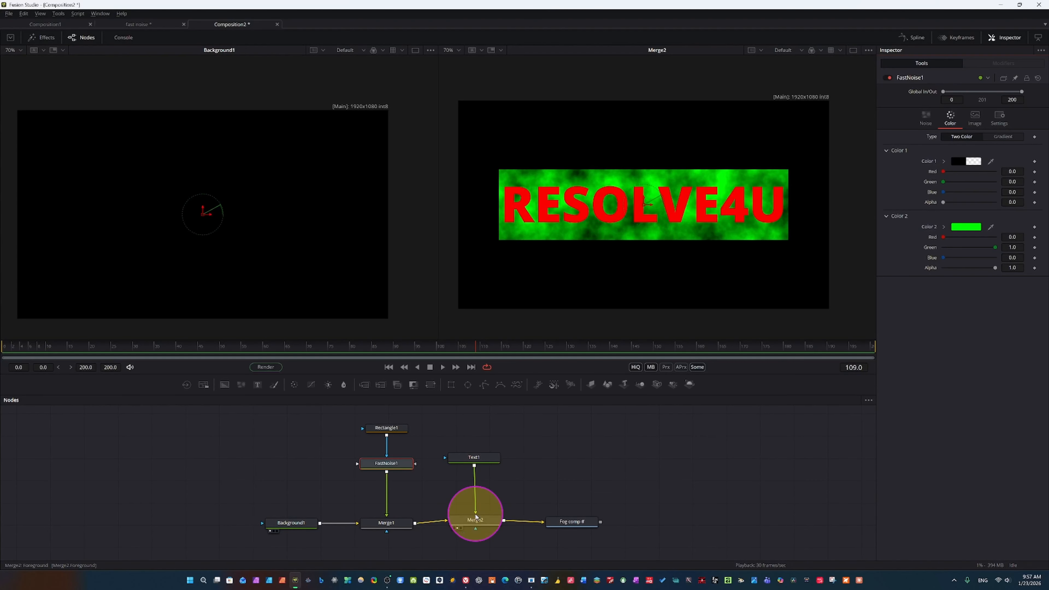
Disconnect Text1, Merge1 and the Saver from Merge2, and delete the Merge2 node
{"action": "left_click_drag", "start_coordinate": [476, 515], "coordinate": [470, 446]}
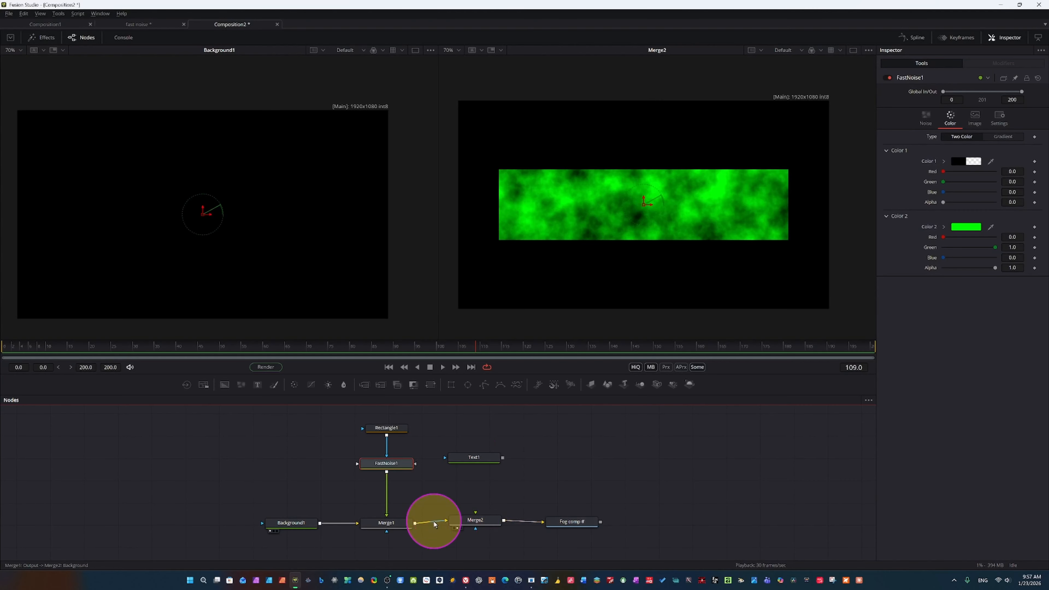
{"action": "left_click_drag", "start_coordinate": [445, 521], "coordinate": [431, 523]}
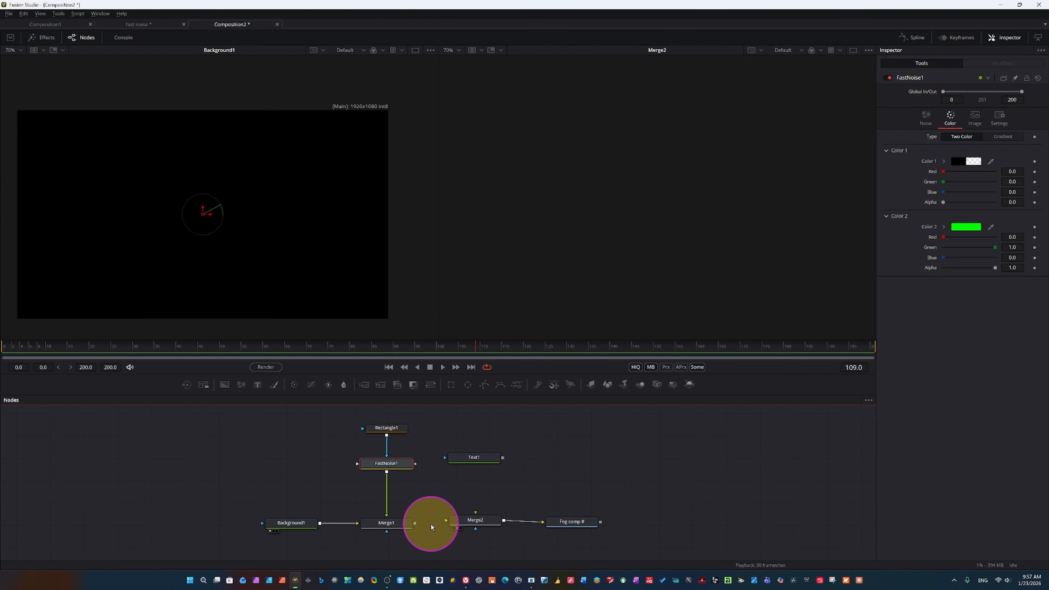
{"action": "left_click_drag", "start_coordinate": [540, 525], "coordinate": [478, 520]}
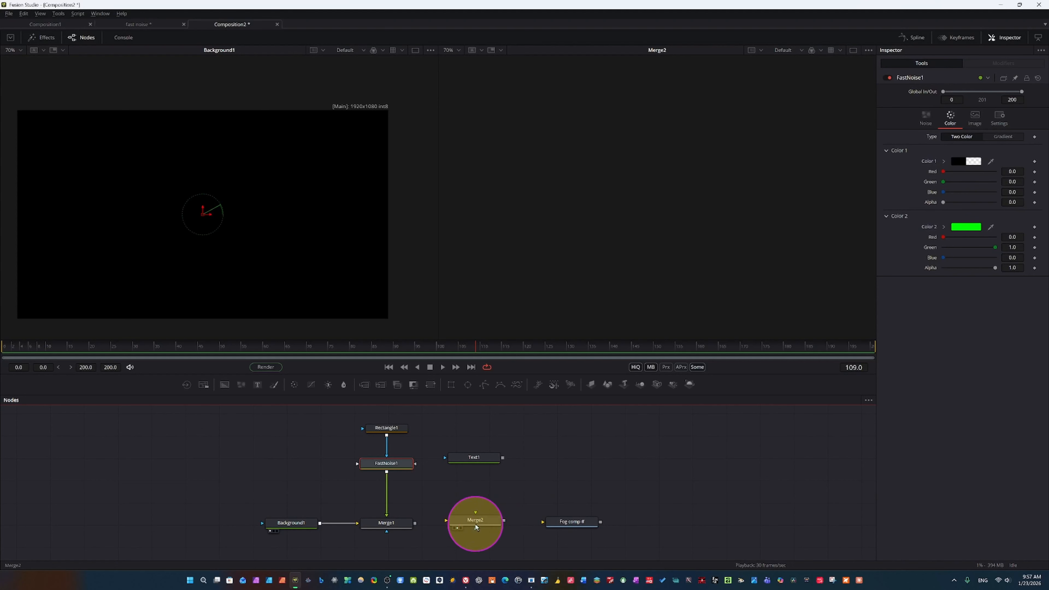
{"action": "left_click", "coordinate": [476, 523]}
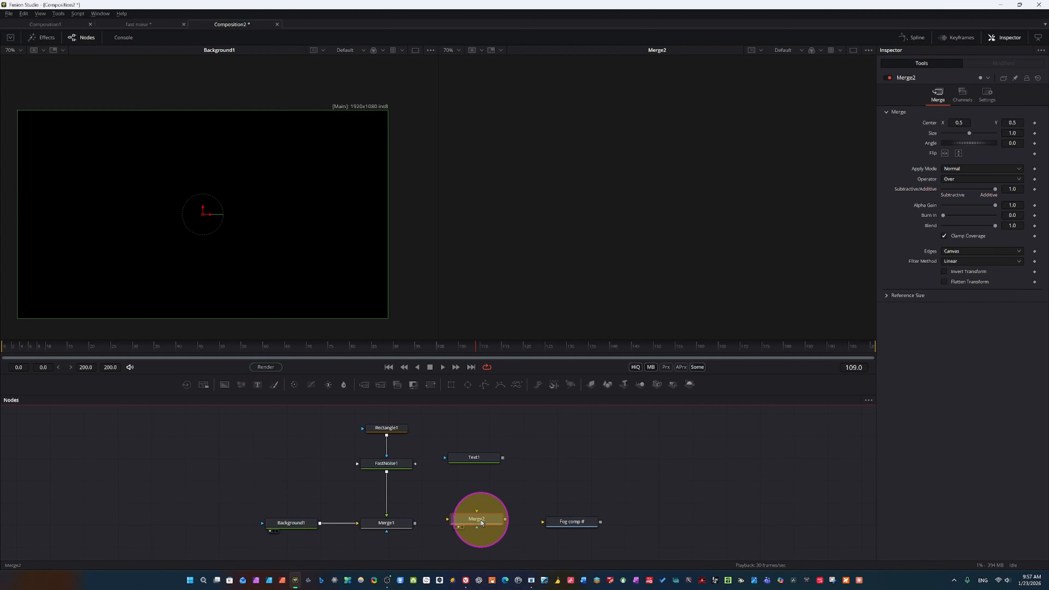
{"action": "key", "text": "Delete"}
Load the Fog comp Saver into the second viewer and feed it Merge1's output, playing the result briefly
{"action": "left_click_drag", "start_coordinate": [571, 525], "coordinate": [498, 523]}
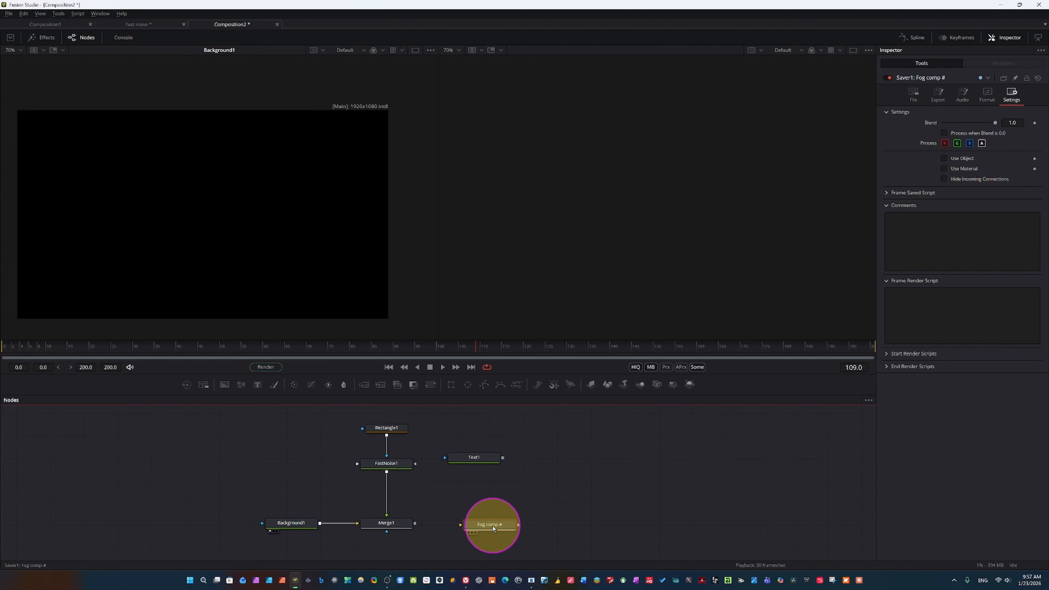
{"action": "left_click", "coordinate": [473, 533]}
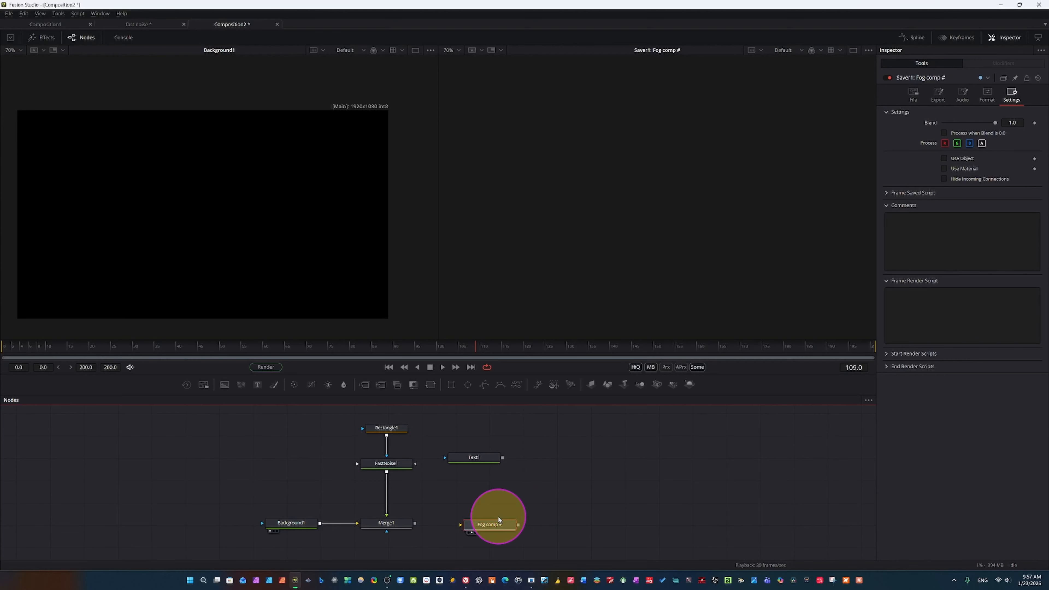
{"action": "left_click", "coordinate": [413, 524]}
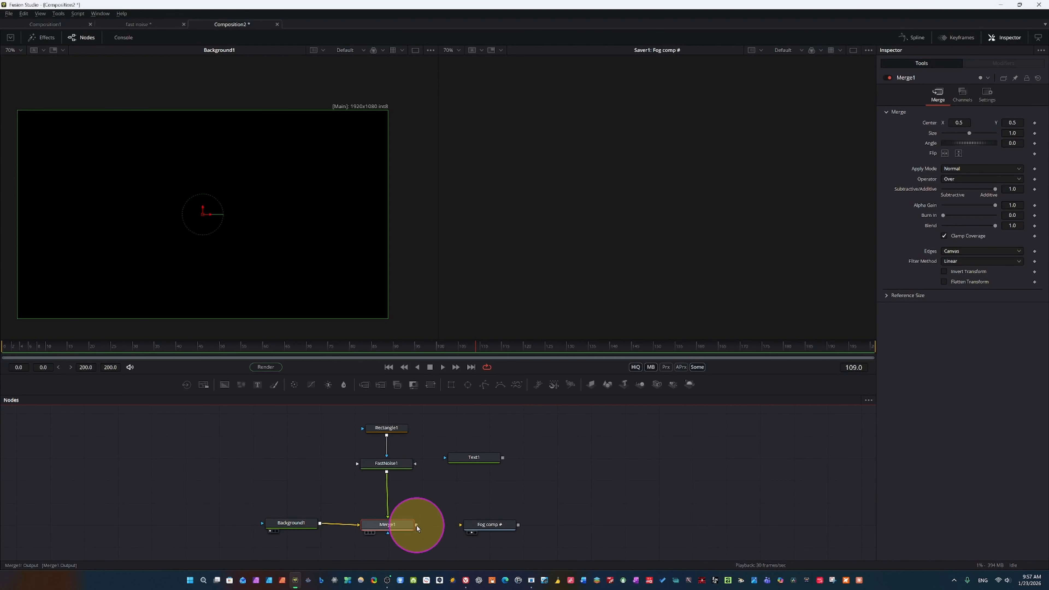
{"action": "left_click_drag", "start_coordinate": [416, 525], "coordinate": [454, 522]}
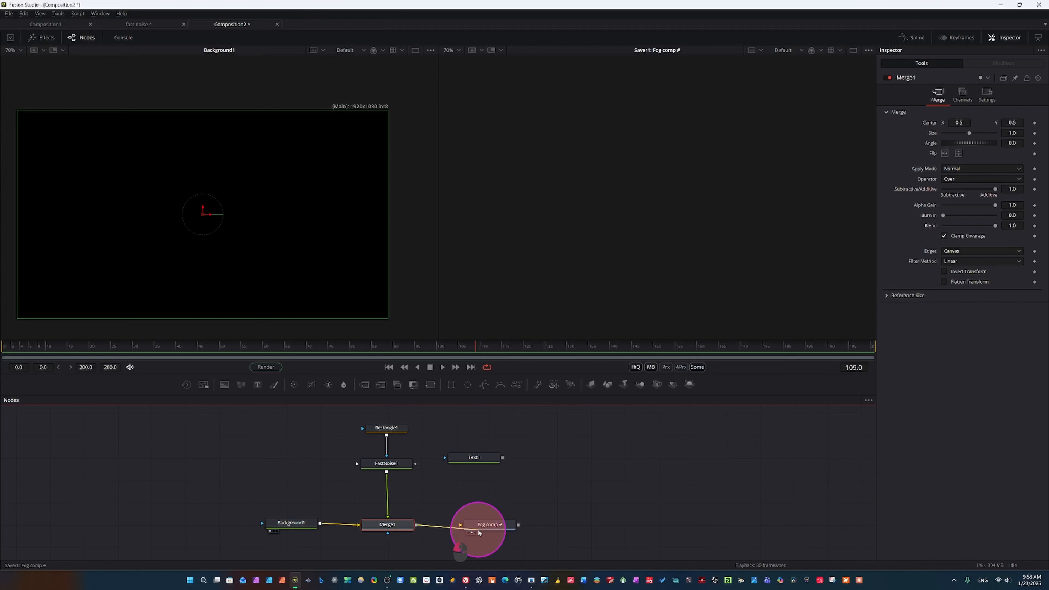
{"action": "left_click_drag", "start_coordinate": [468, 527], "coordinate": [468, 525]}
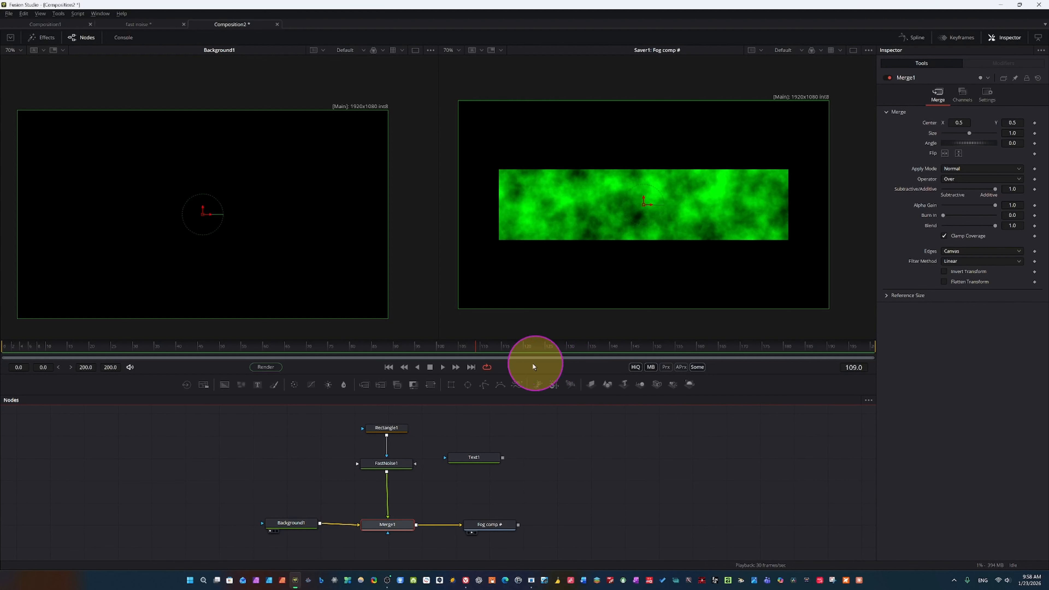
{"action": "left_click", "coordinate": [441, 366]}
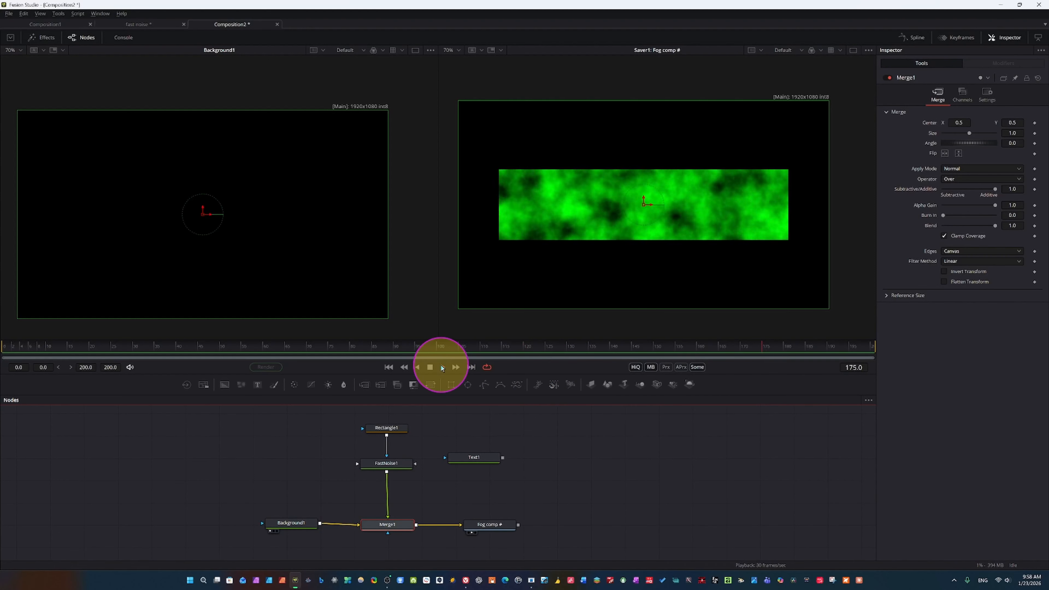
{"action": "left_click", "coordinate": [442, 367]}
Place Text1 above Background1, connect it as Background1's effect mask, and play the composition
{"action": "left_click_drag", "start_coordinate": [482, 461], "coordinate": [317, 528]}
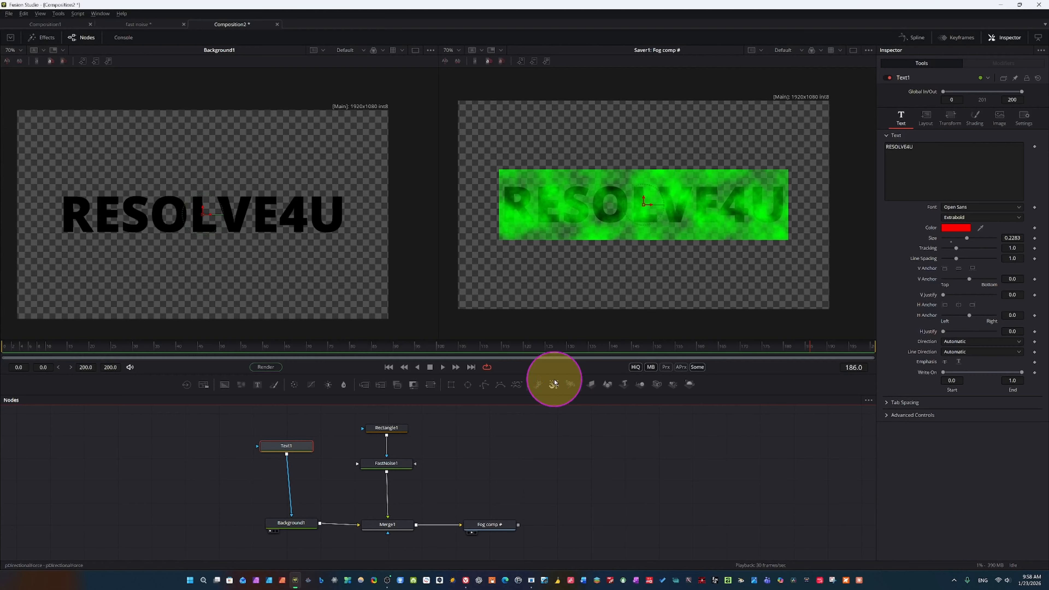
{"action": "key", "text": "space"}
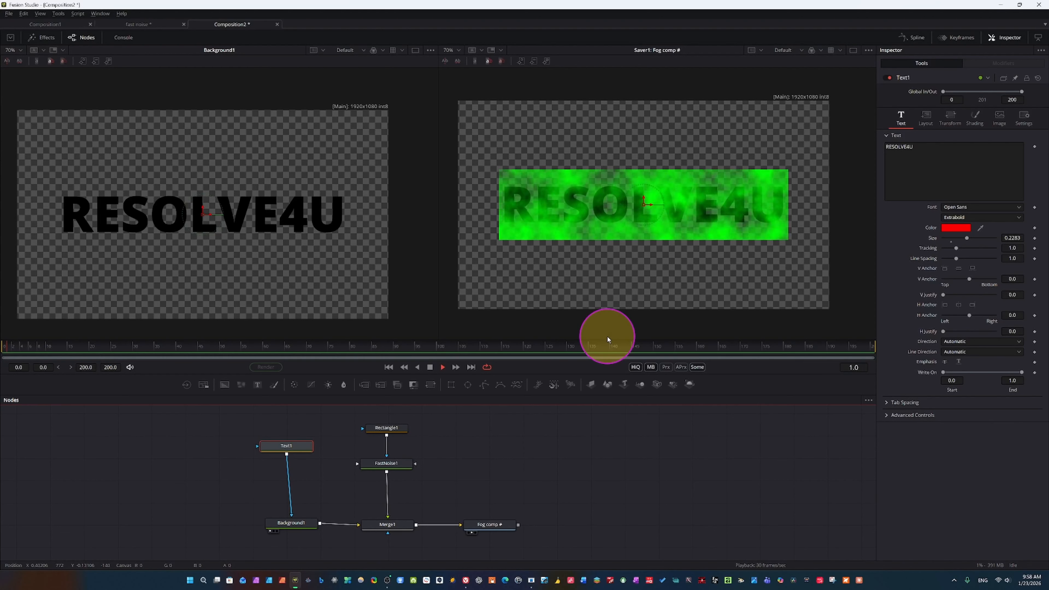
{"action": "key", "text": "space"}
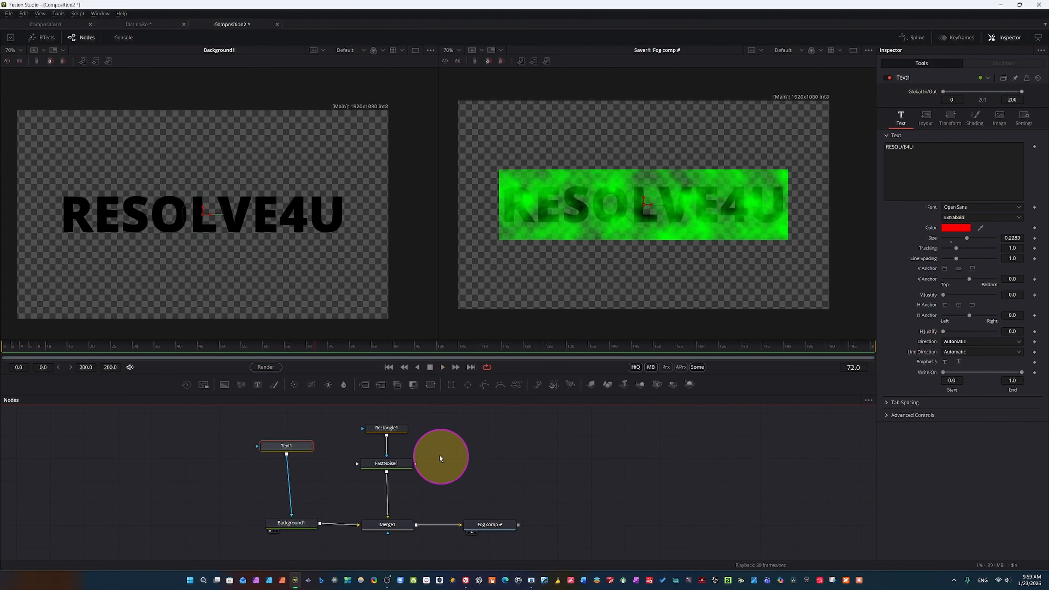
Select the Text1, Background1, FastNoise1, Merge1 and Saver nodes, and set Text1's text colour to orange
{"action": "left_click_drag", "start_coordinate": [195, 436], "coordinate": [644, 551]}
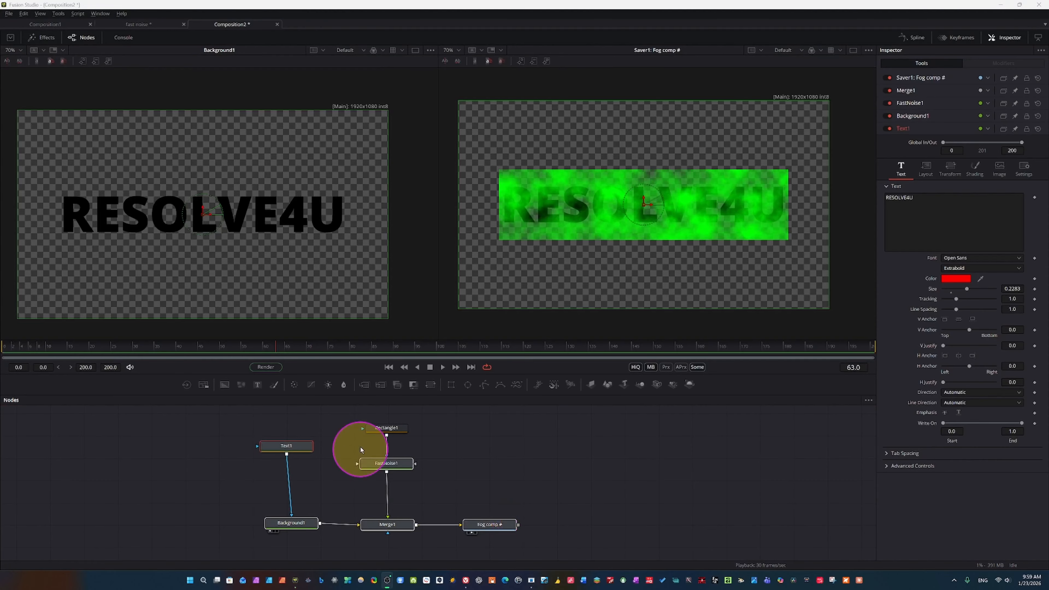
{"action": "left_click", "coordinate": [275, 450]}
{"action": "left_click_drag", "start_coordinate": [286, 446], "coordinate": [291, 446]}
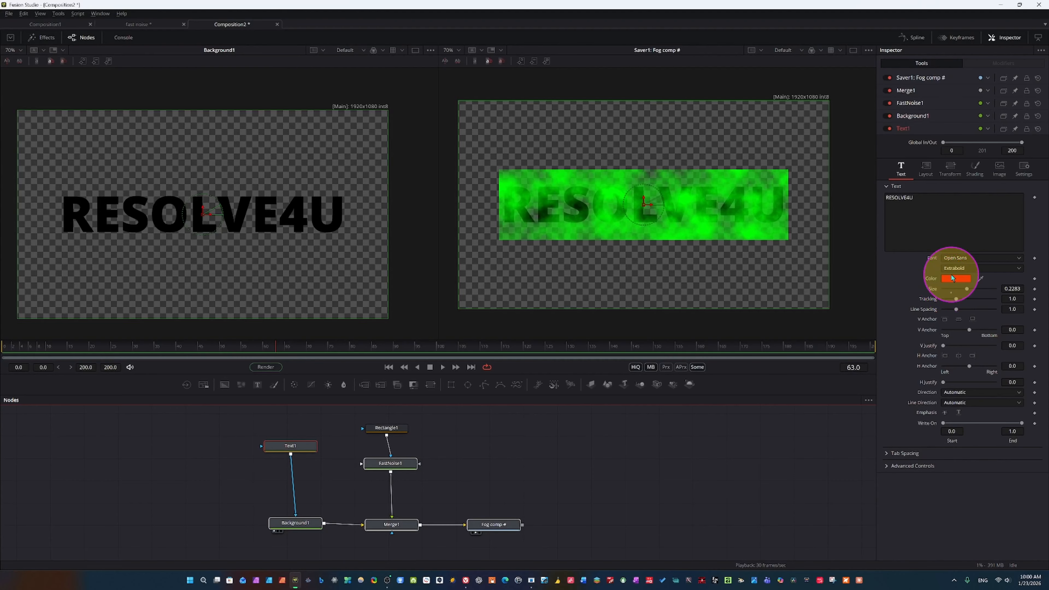
{"action": "left_click", "coordinate": [925, 168]}
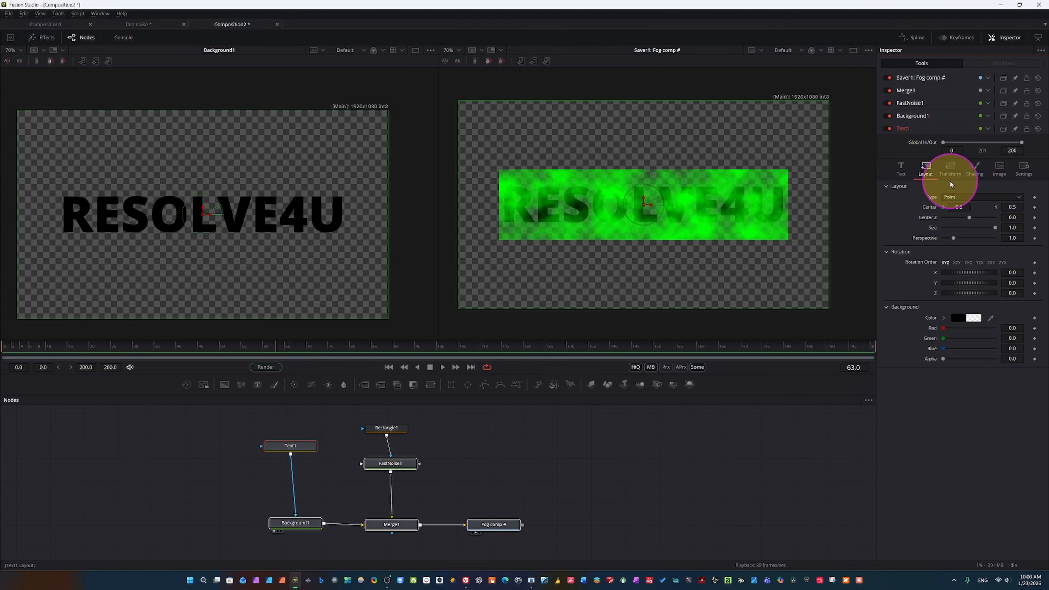
{"action": "left_click", "coordinate": [977, 168]}
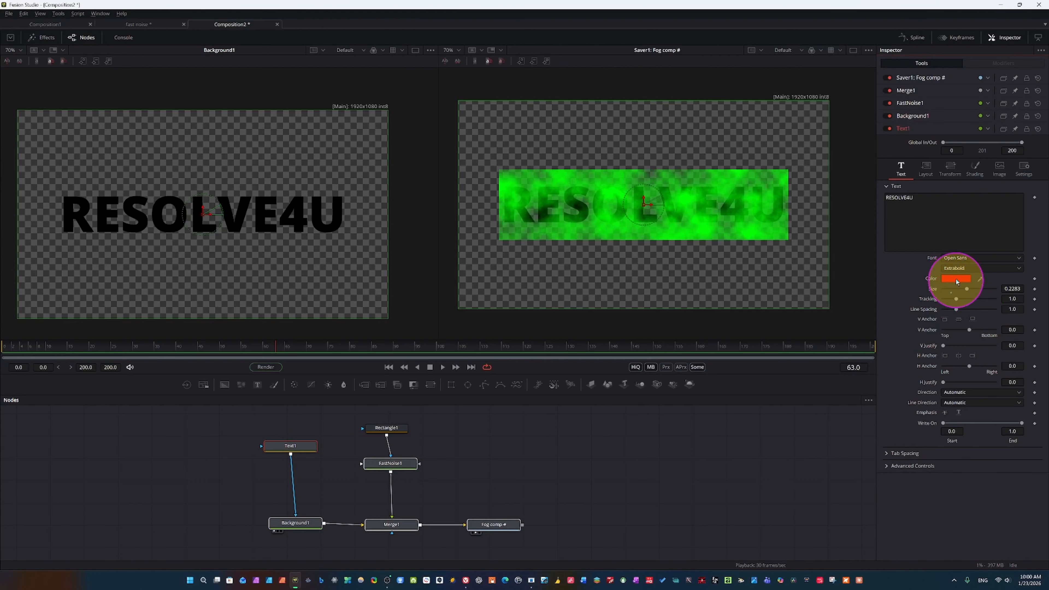
{"action": "left_click", "coordinate": [956, 281]}
{"action": "key", "text": "Escape"}
Set Background1's colour to pure red (#ff0000), play the composition briefly, and reposition Rectangle1 above FastNoise1
{"action": "left_click", "coordinate": [287, 527]}
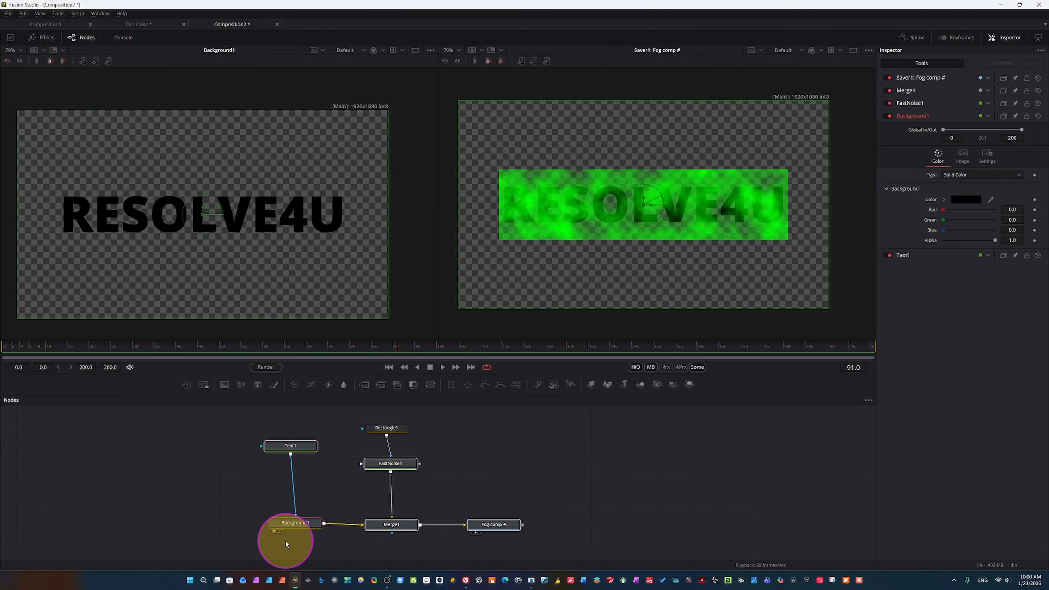
{"action": "left_click_drag", "start_coordinate": [296, 447], "coordinate": [315, 454]}
{"action": "left_click", "coordinate": [301, 449]}
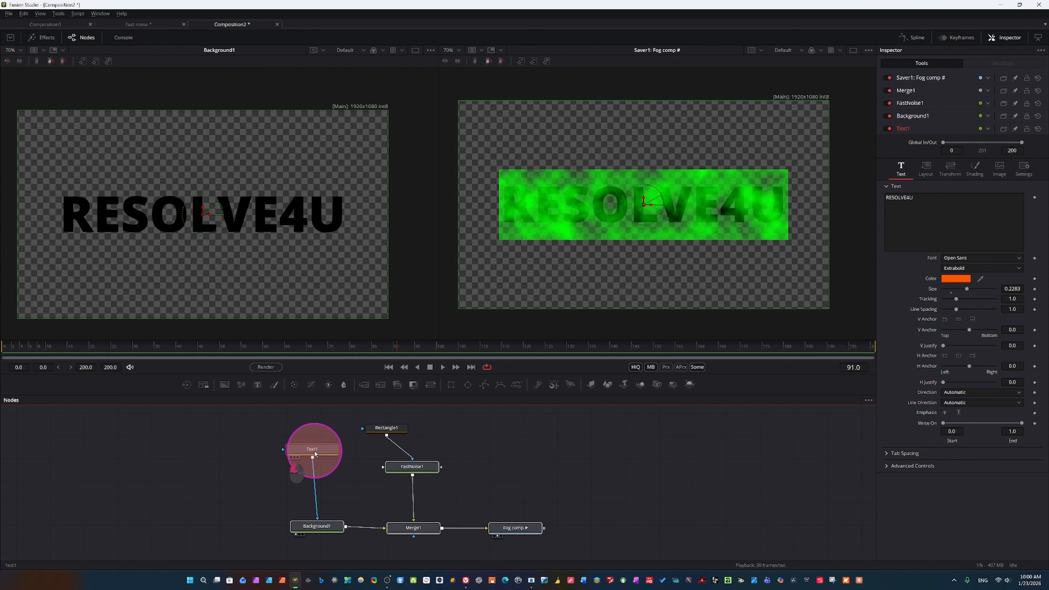
{"action": "left_click", "coordinate": [314, 526]}
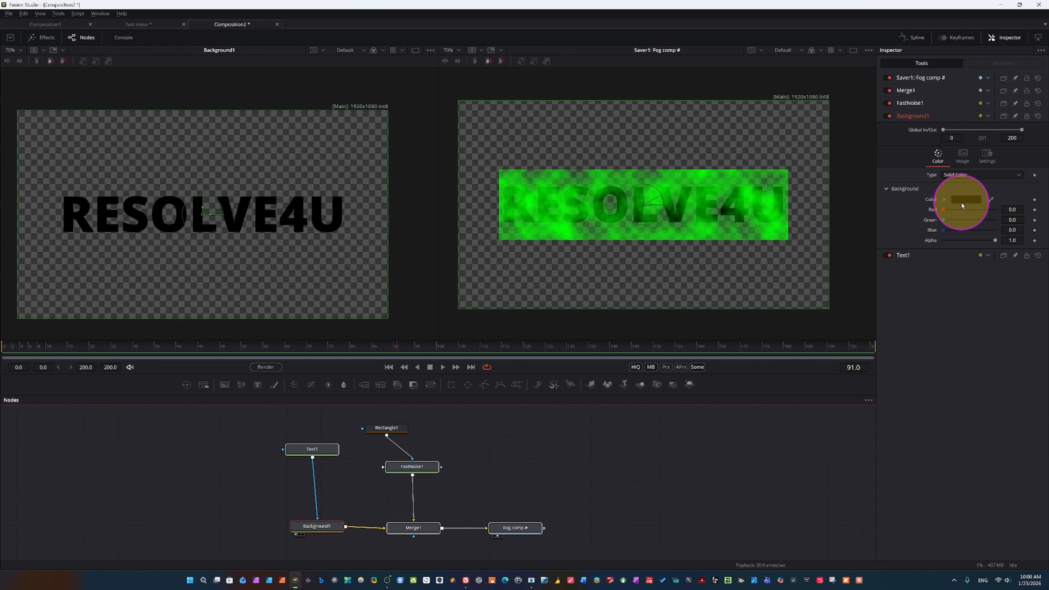
{"action": "left_click", "coordinate": [961, 204]}
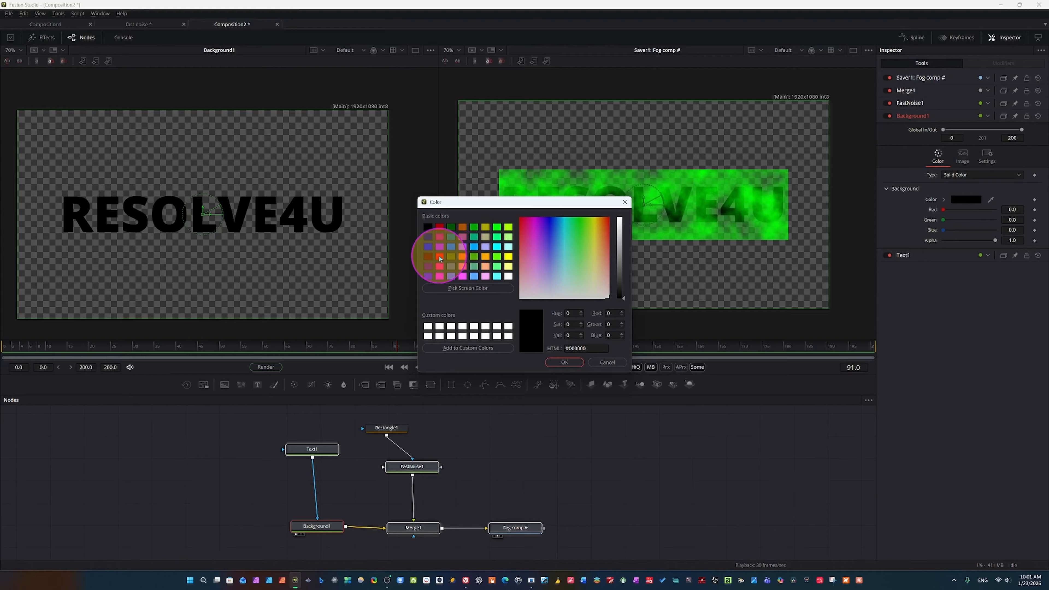
{"action": "left_click", "coordinate": [439, 258]}
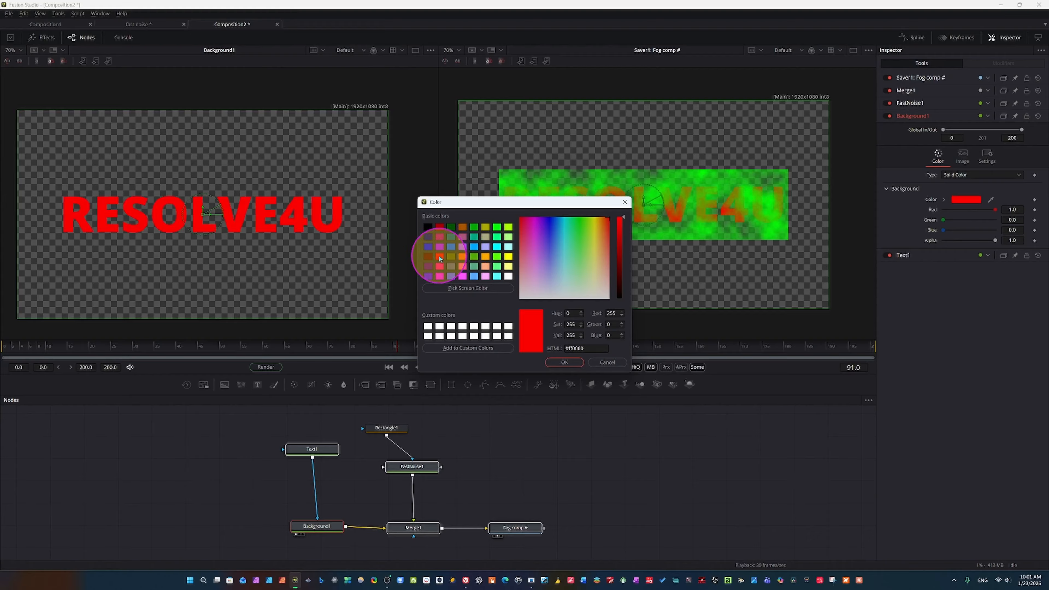
{"action": "left_click", "coordinate": [564, 362]}
{"action": "key", "text": "space"}
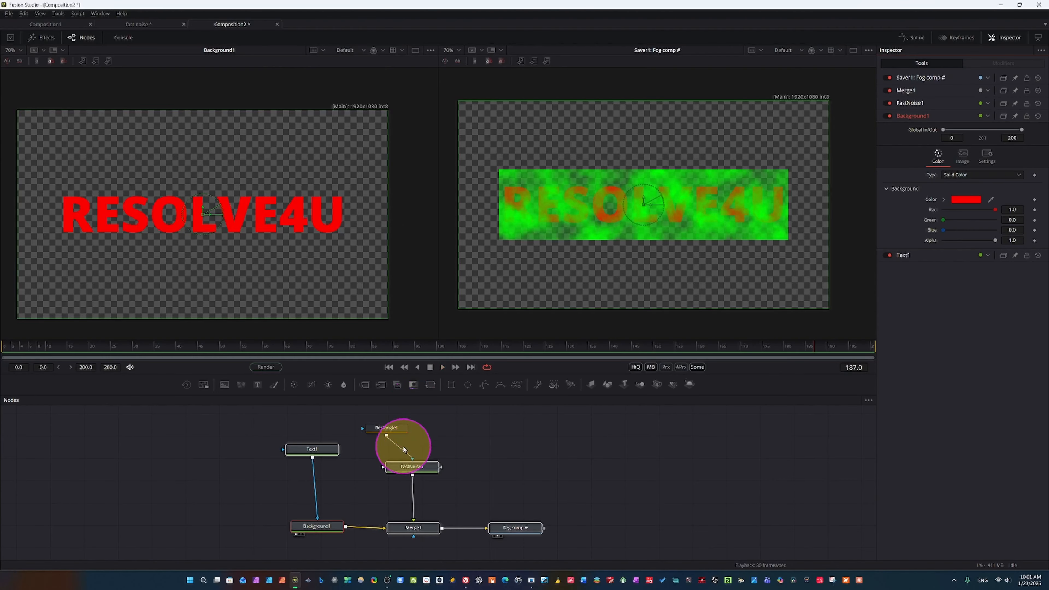
{"action": "left_click_drag", "start_coordinate": [397, 429], "coordinate": [427, 429]}
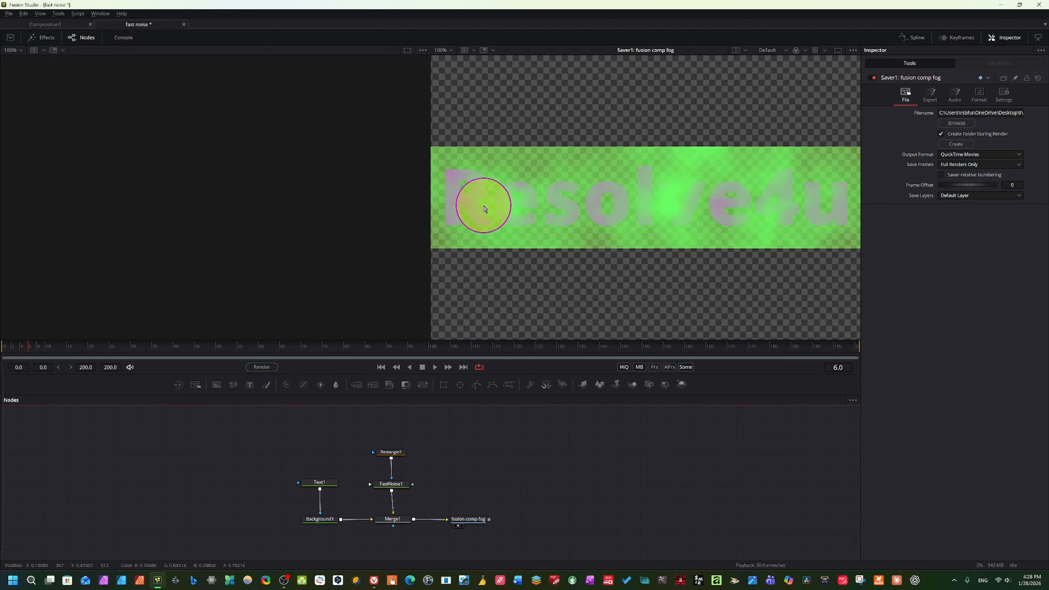
Play back the fusion comp fog animation with FastNoise1 selected, and return the playhead to frame 6
{"action": "left_click", "coordinate": [433, 367]}
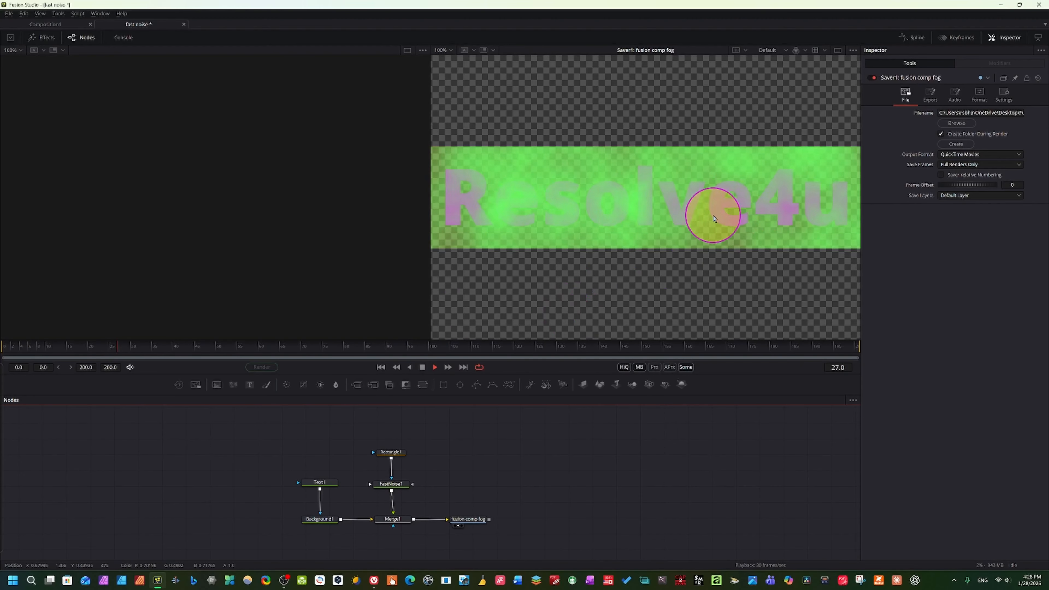
{"action": "left_click", "coordinate": [422, 368]}
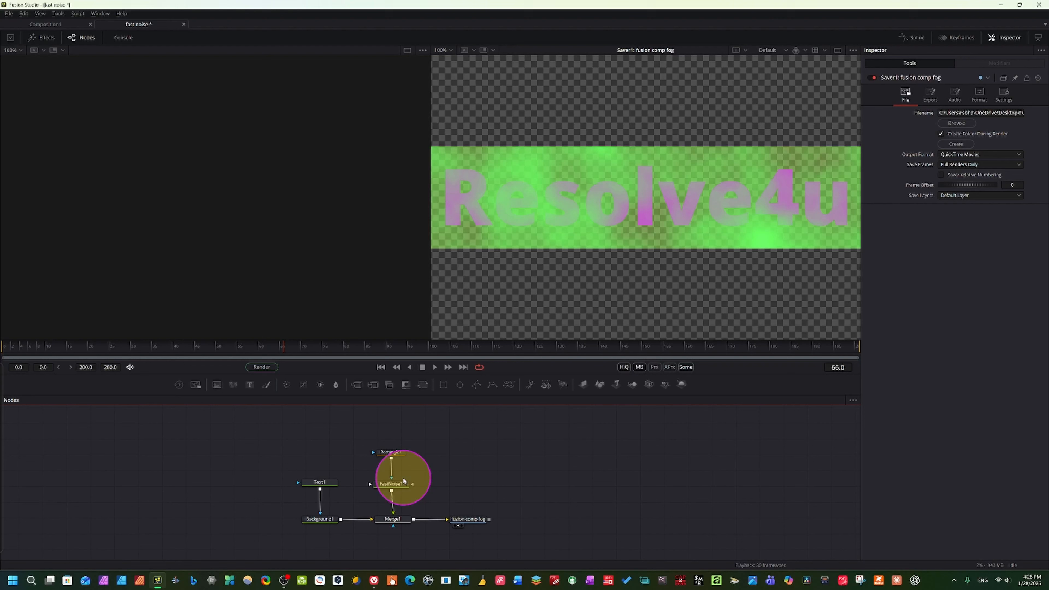
{"action": "left_click", "coordinate": [390, 484]}
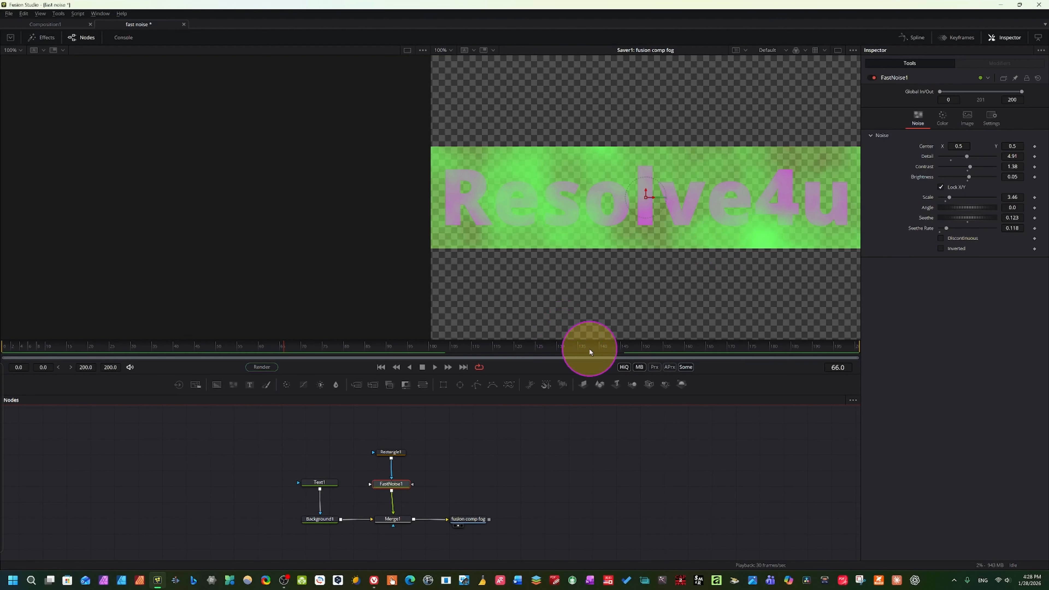
{"action": "left_click", "coordinate": [434, 367]}
{"action": "key", "text": "space"}
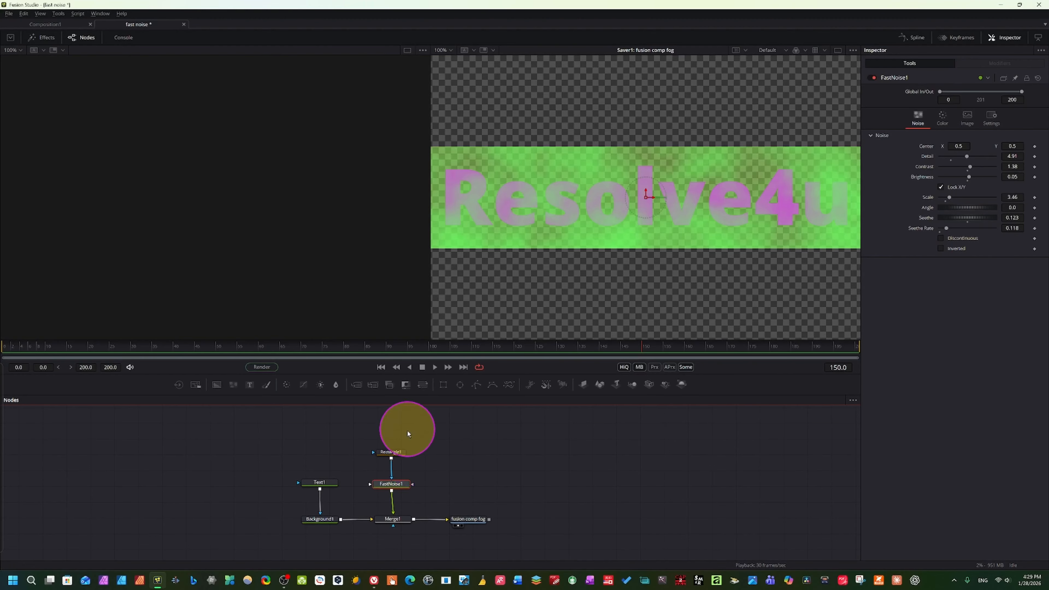
{"action": "mouse_move", "coordinate": [385, 487]}
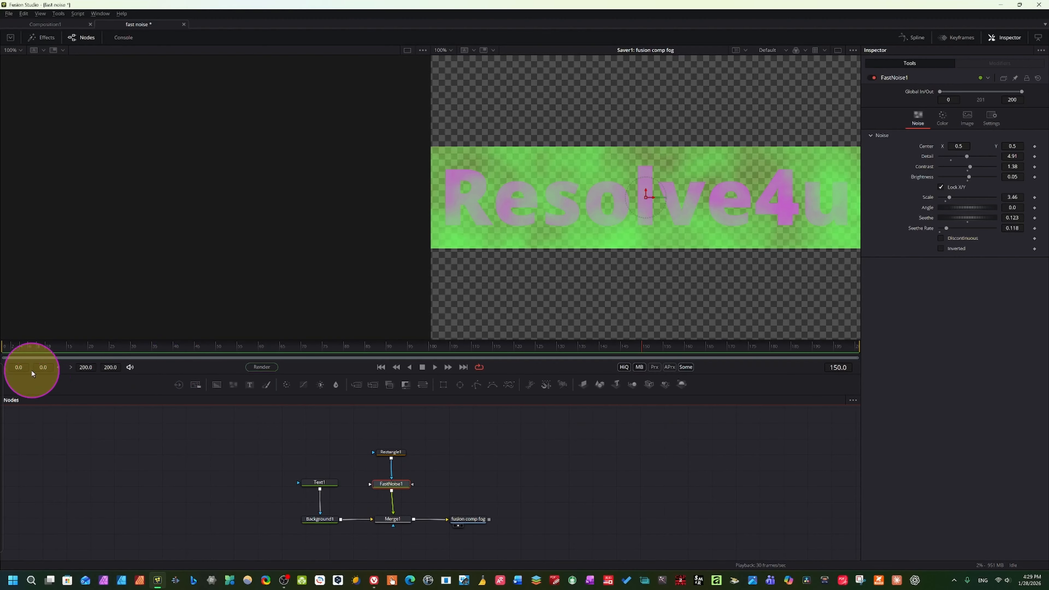
{"action": "left_click_drag", "start_coordinate": [644, 354], "coordinate": [33, 352]}
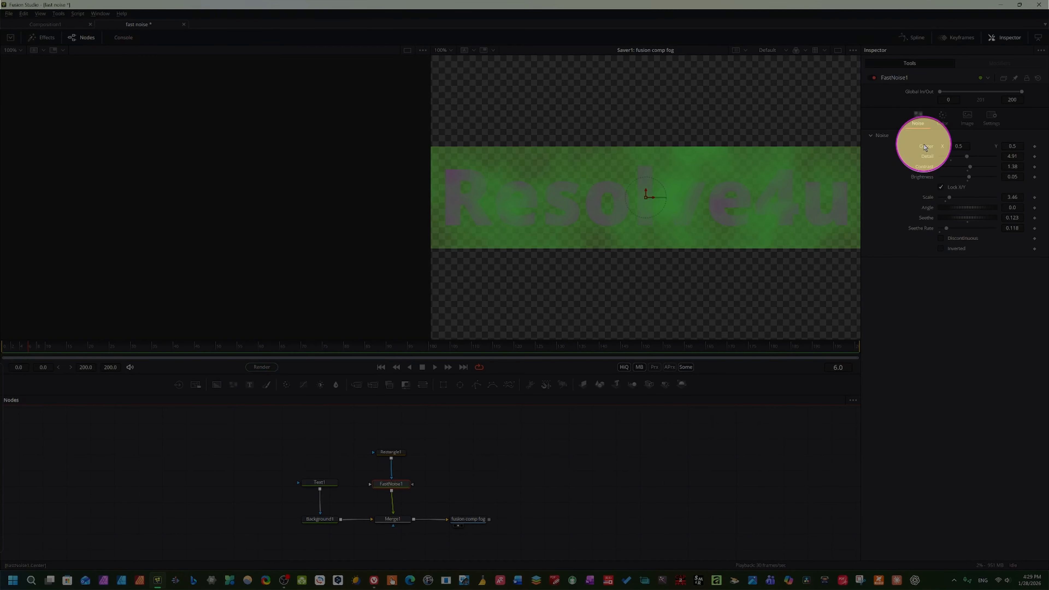
Add an expression to FastNoise1's Center parameter and set it to Point(time, 0.5)
{"action": "right_click", "coordinate": [925, 148]}
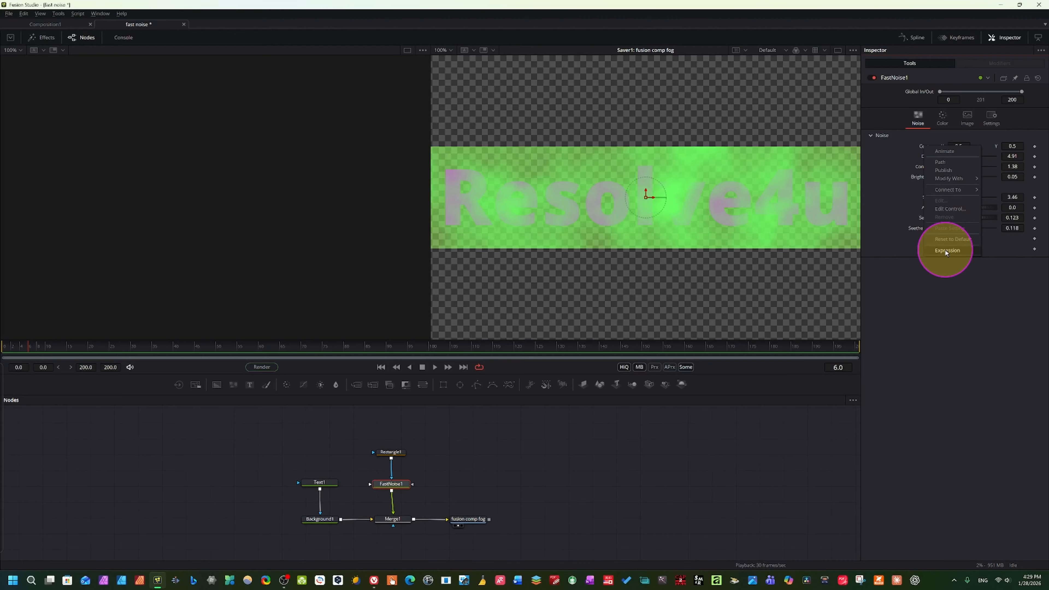
{"action": "left_click", "coordinate": [946, 251]}
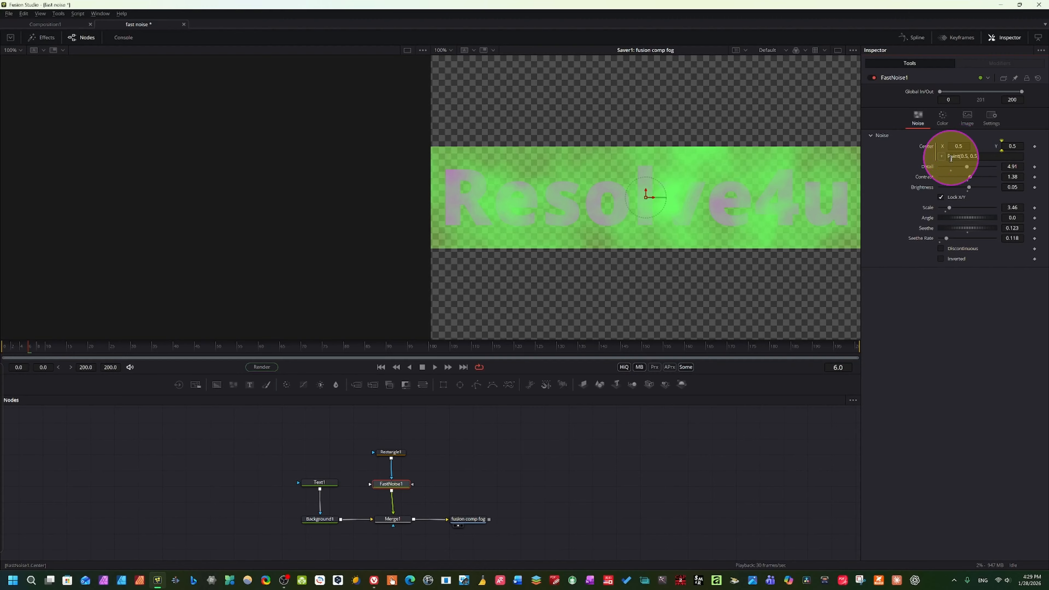
{"action": "left_click", "coordinate": [968, 156]}
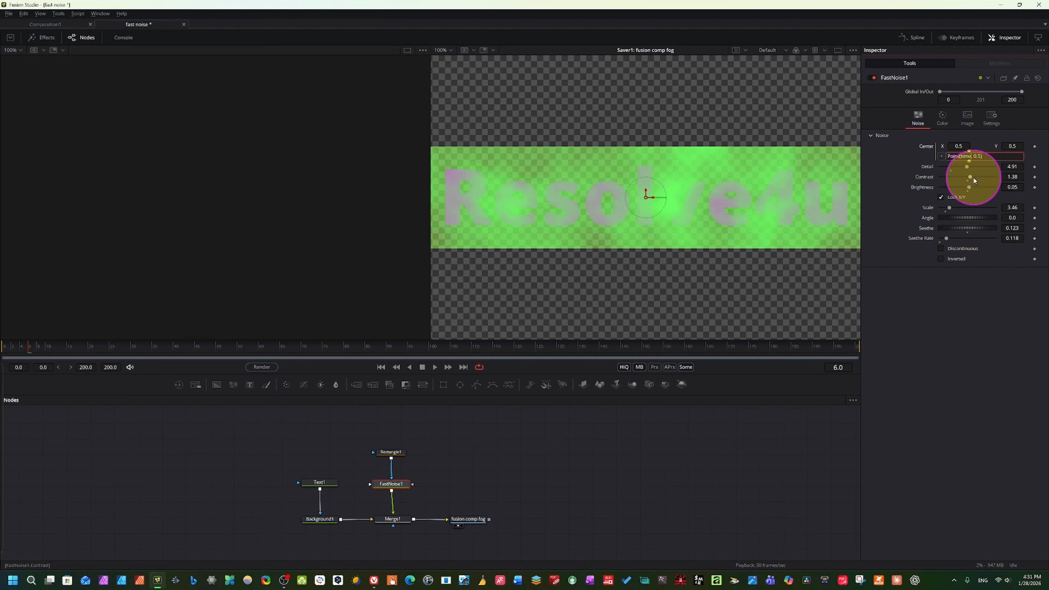
{"action": "key", "text": "Tab"}
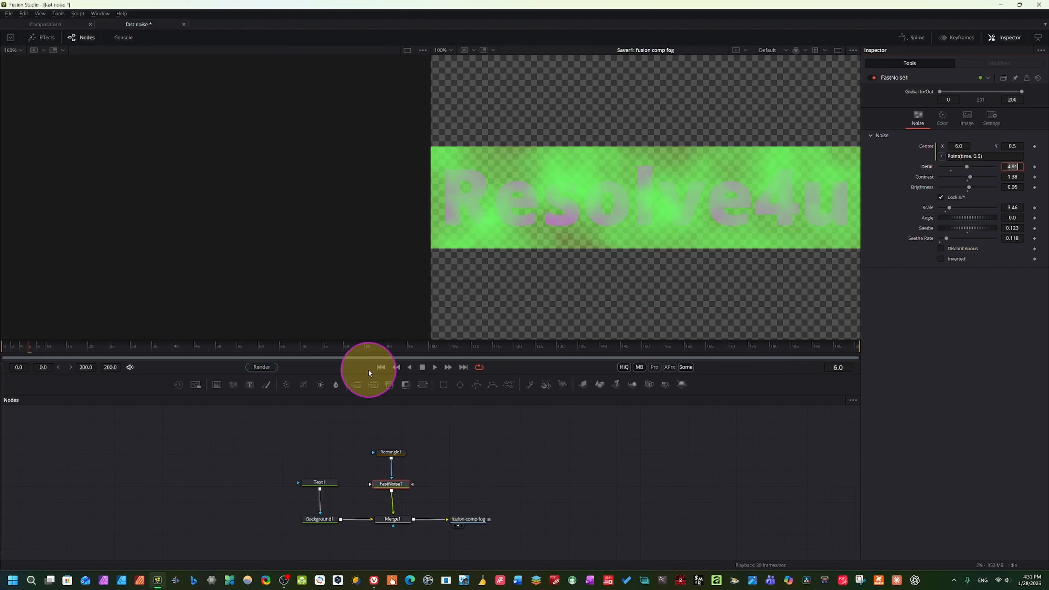
Slow the noise drift by changing FastNoise1's Center expression to Point(time/200, 0.5)
{"action": "left_click_drag", "start_coordinate": [20, 348], "coordinate": [28, 350]}
{"action": "left_click_drag", "start_coordinate": [28, 351], "coordinate": [23, 353]}
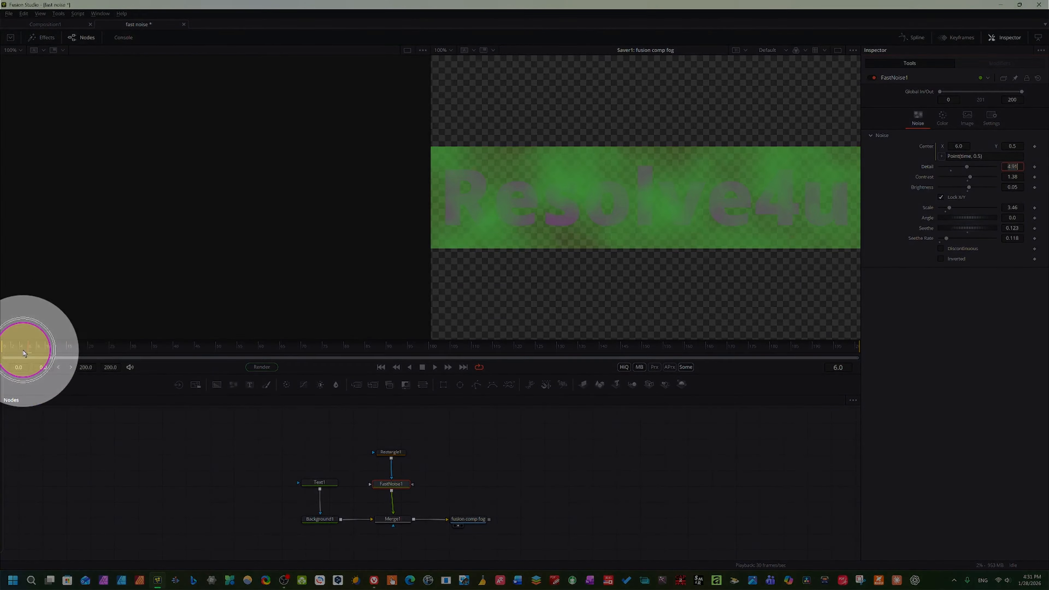
{"action": "key", "text": "ctrl"}
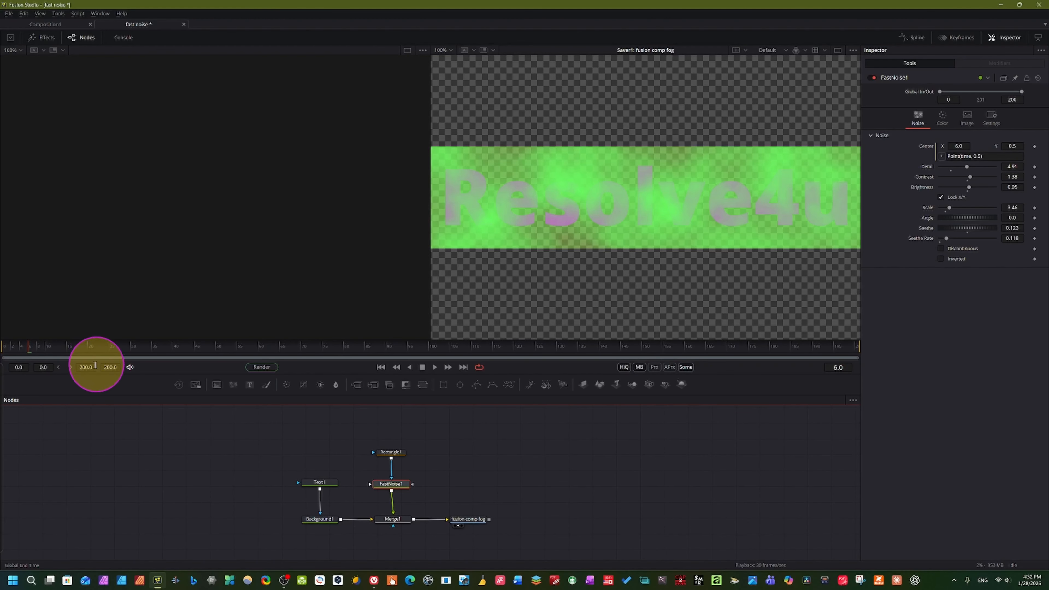
{"action": "left_click", "coordinate": [970, 146]}
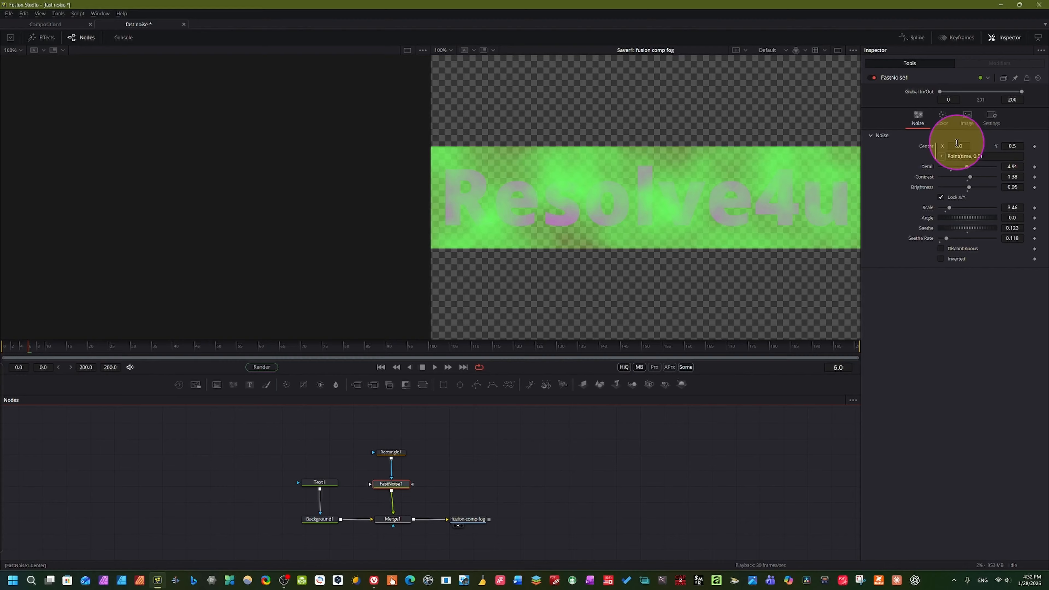
{"action": "left_click", "coordinate": [968, 156]}
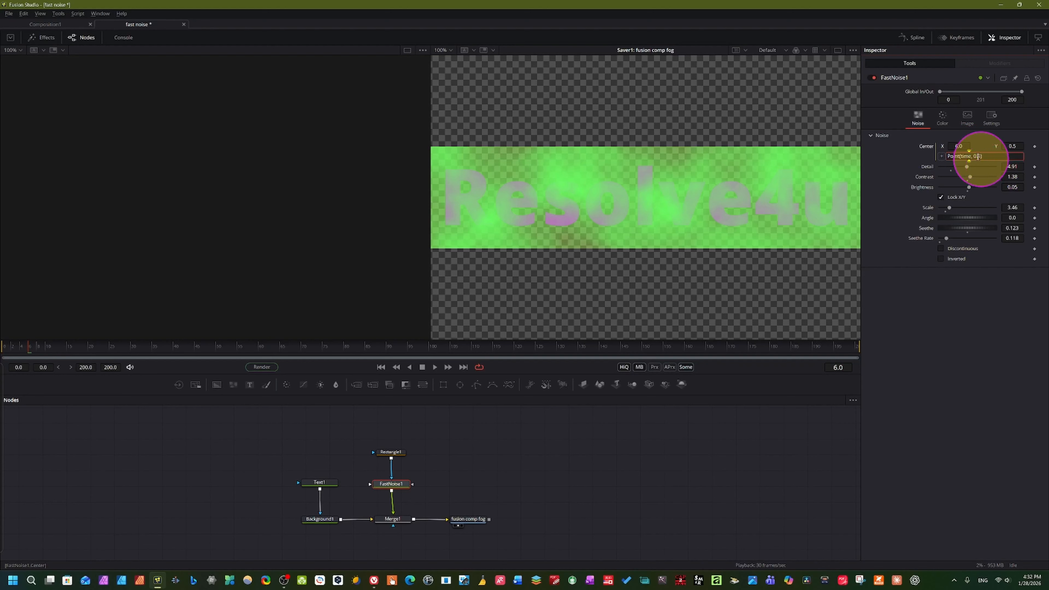
{"action": "left_click", "coordinate": [967, 154]}
{"action": "key", "text": "Tab"}
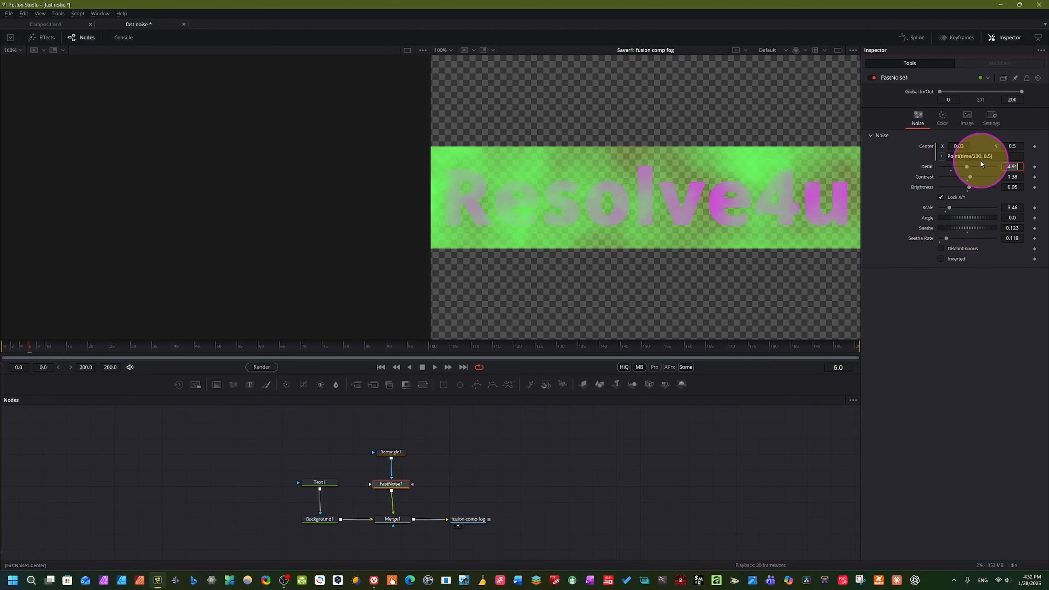
Play the noise animation driven by the time/200 expression, and return the playhead to frame 6
{"action": "left_click", "coordinate": [434, 366]}
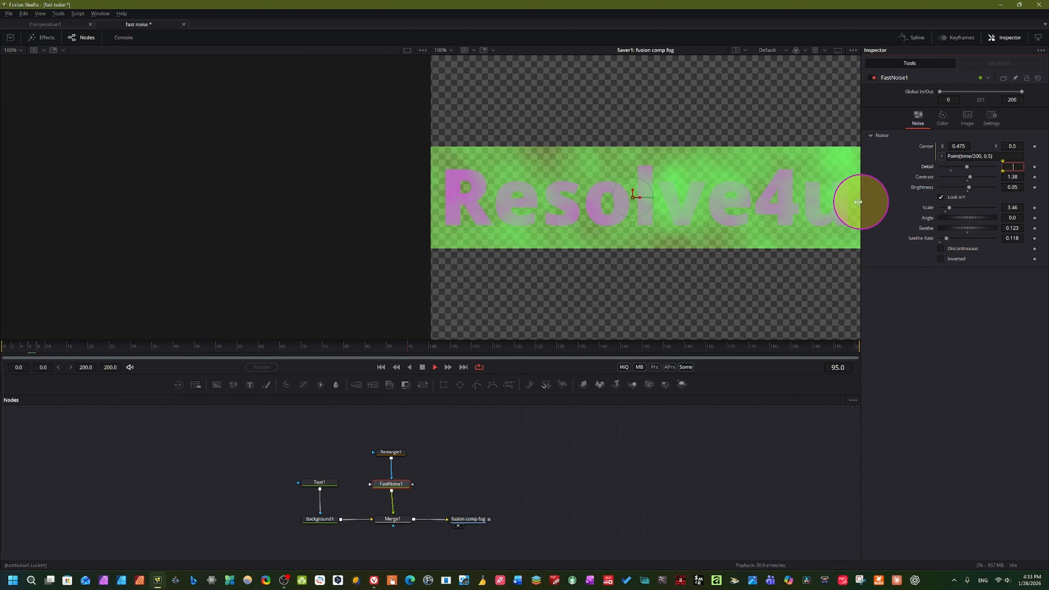
{"action": "left_click", "coordinate": [420, 367]}
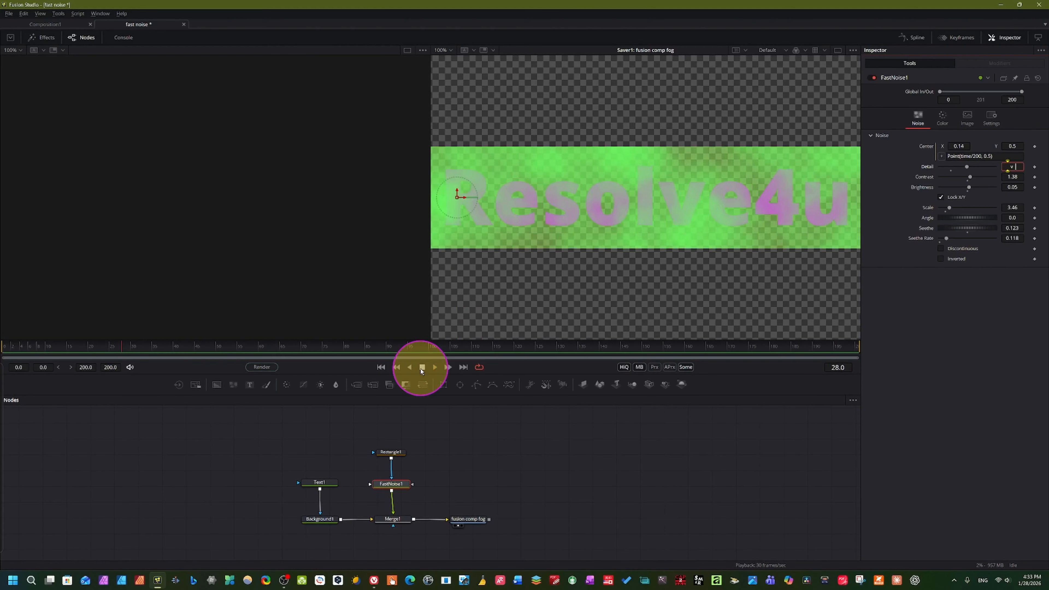
{"action": "left_click", "coordinate": [30, 350]}
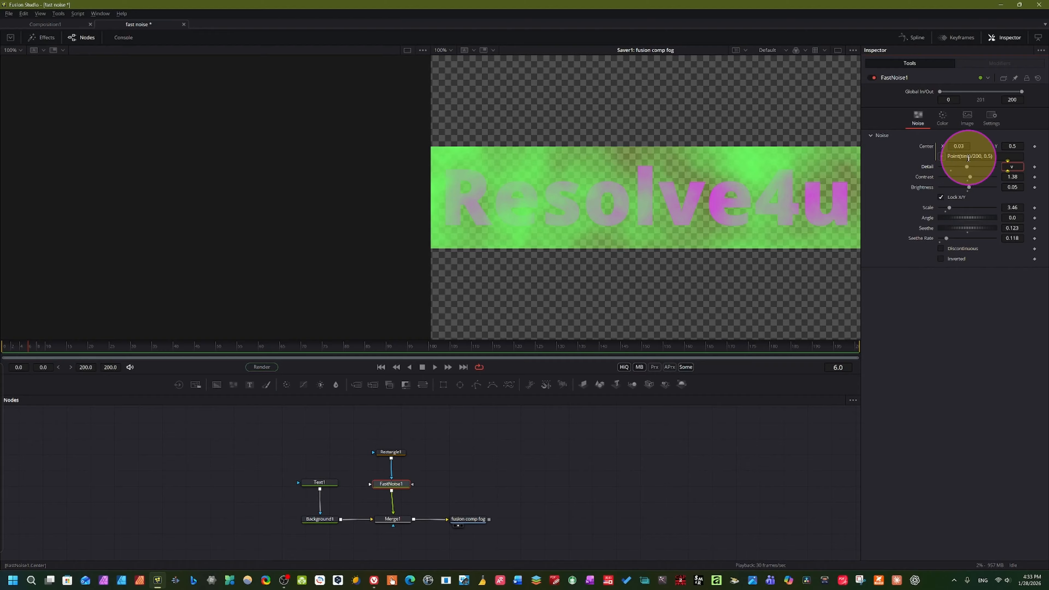
Compare the divisor in FastNoise1's Center expression with the composition's global end time, and play the animation again
{"action": "left_click", "coordinate": [948, 155]}
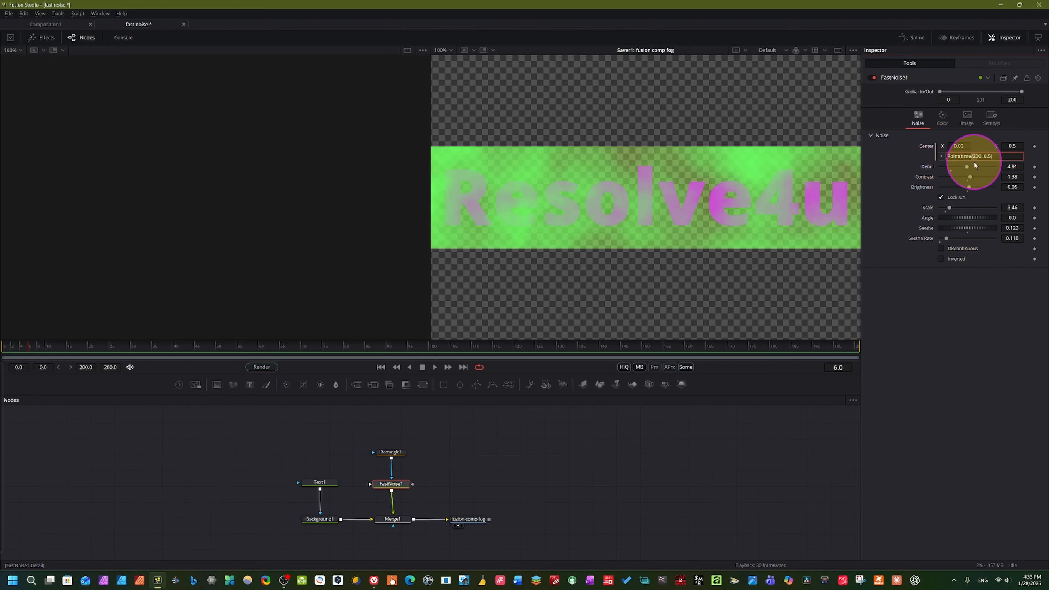
{"action": "left_click", "coordinate": [907, 173]}
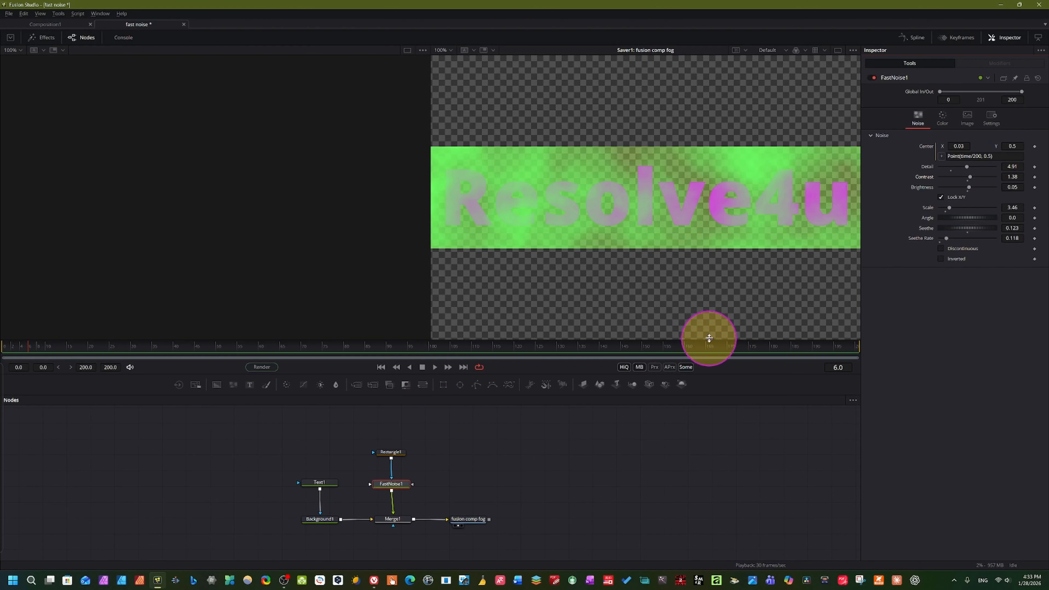
{"action": "left_click", "coordinate": [106, 367]}
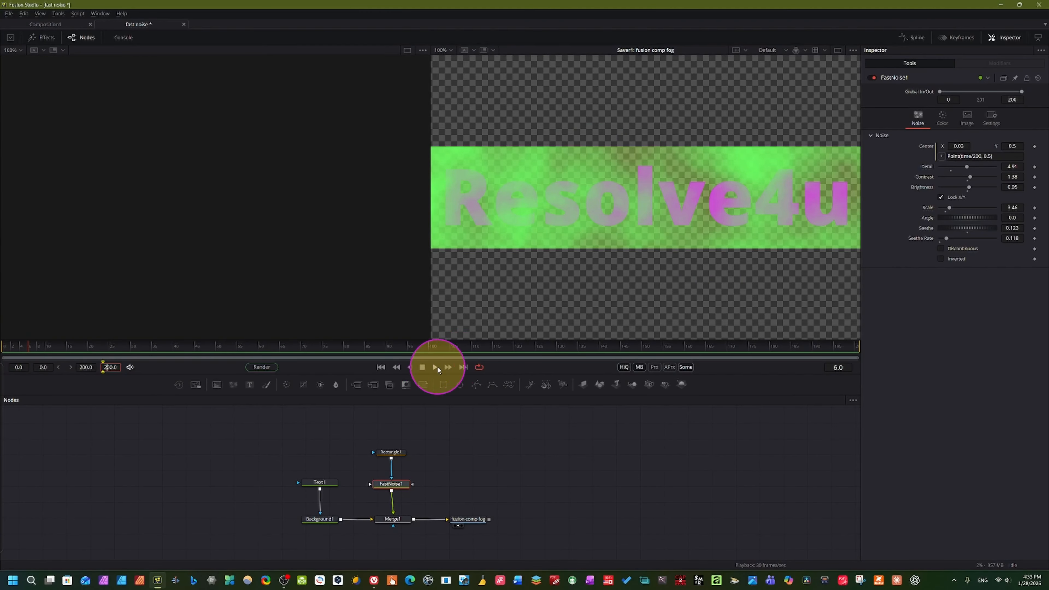
{"action": "left_click", "coordinate": [435, 367]}
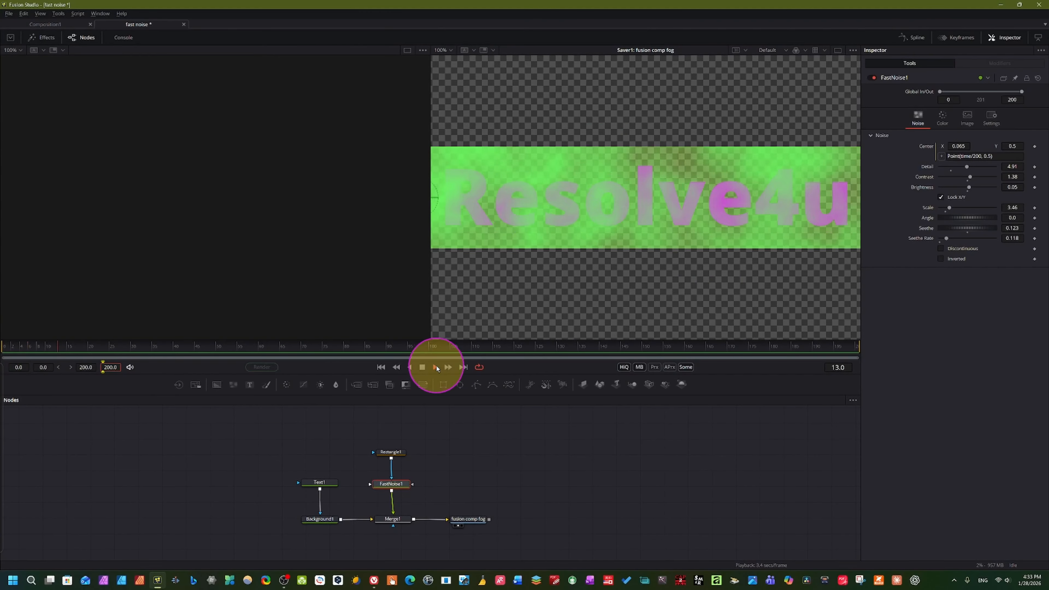
{"action": "left_click", "coordinate": [421, 367]}
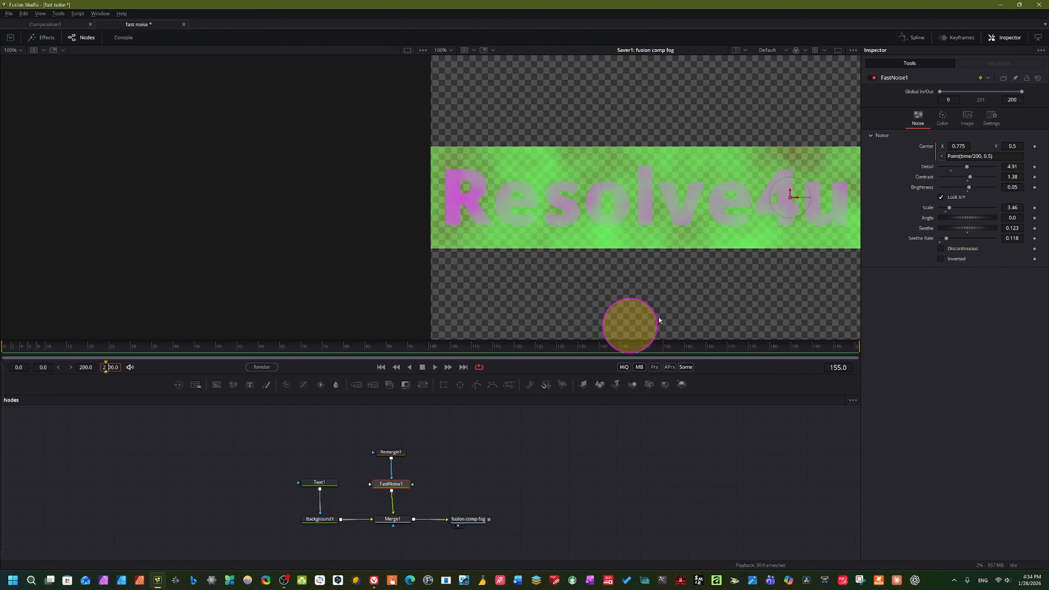
Show where the Center expression of FastNoise1 can be removed, keep the expression, and play the animation
{"action": "right_click", "coordinate": [929, 149]}
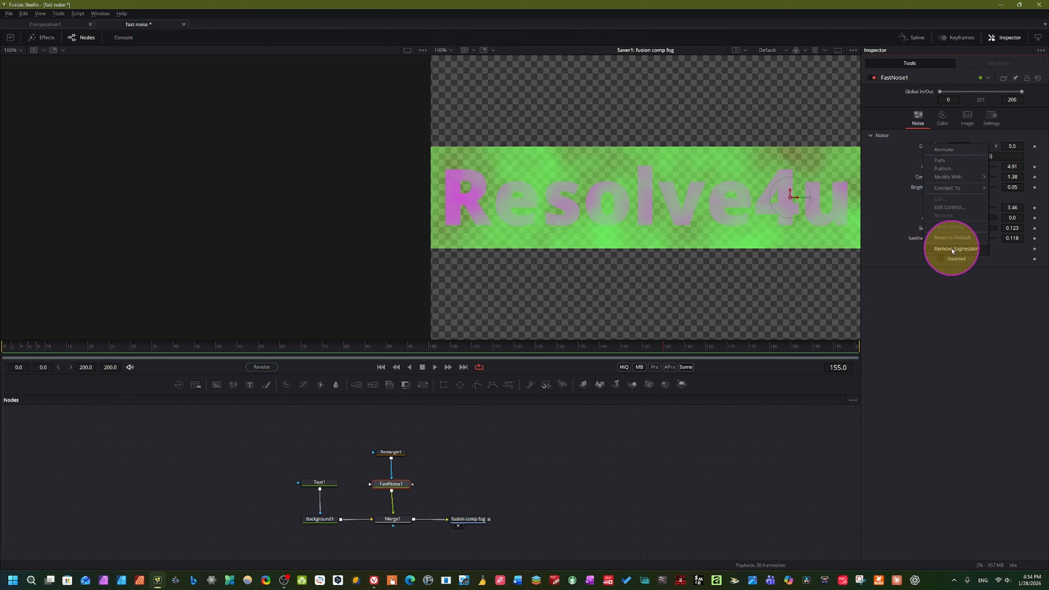
{"action": "left_click", "coordinate": [957, 249]}
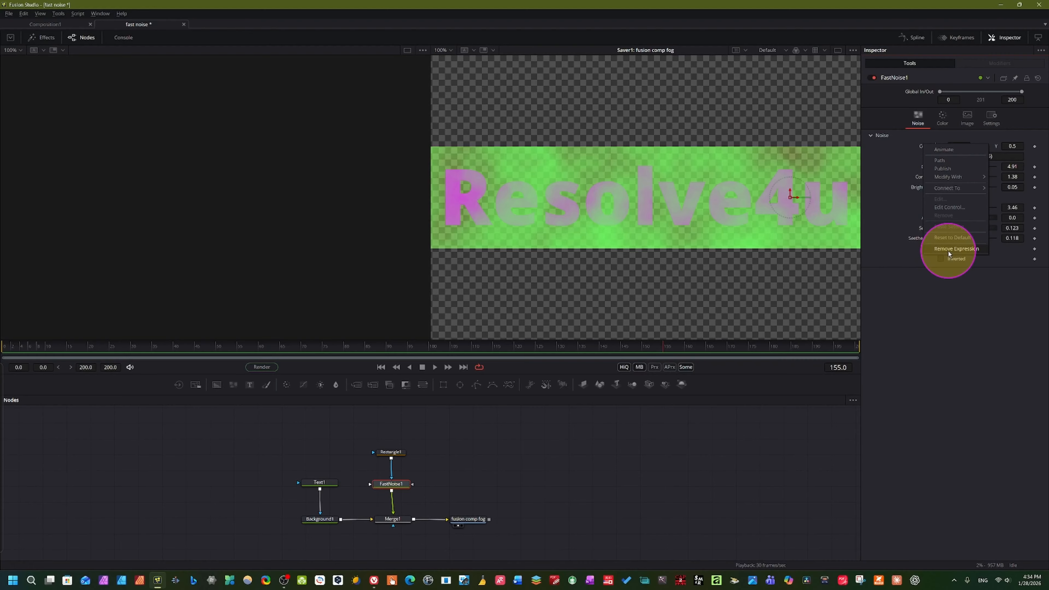
{"action": "left_click", "coordinate": [898, 218]}
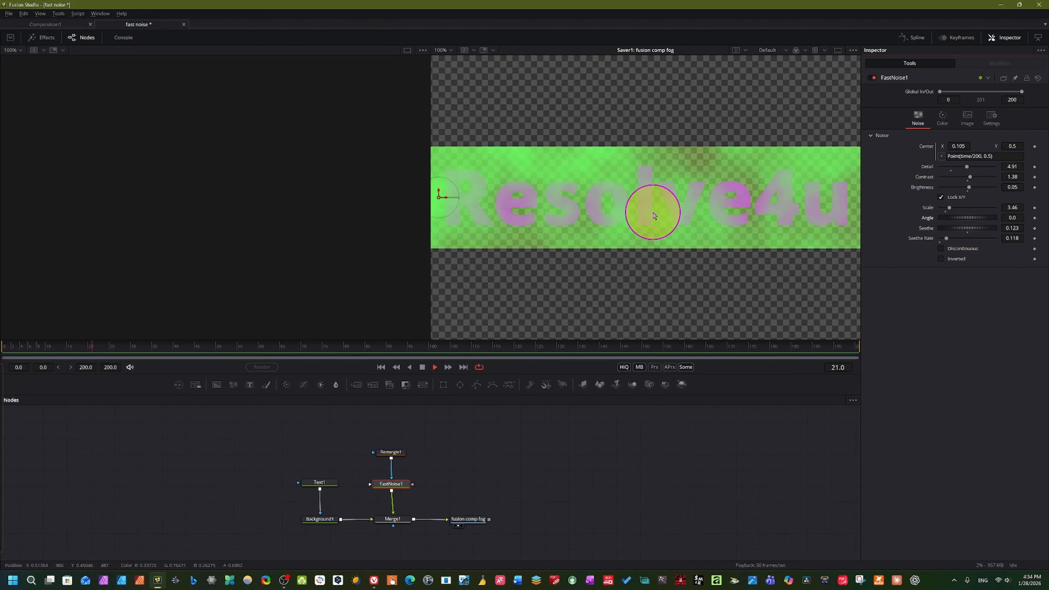
{"action": "key", "text": "space"}
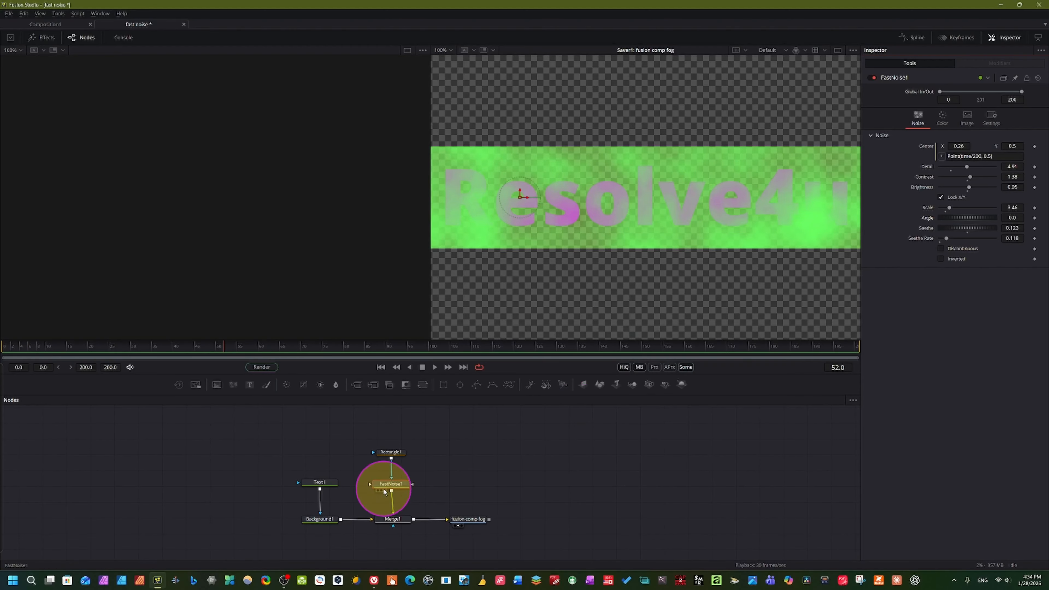
Try several colours for FastNoise1's Color 2 and settle on pure green with red 0, green 1 and blue 0
{"action": "left_click", "coordinate": [942, 117]}
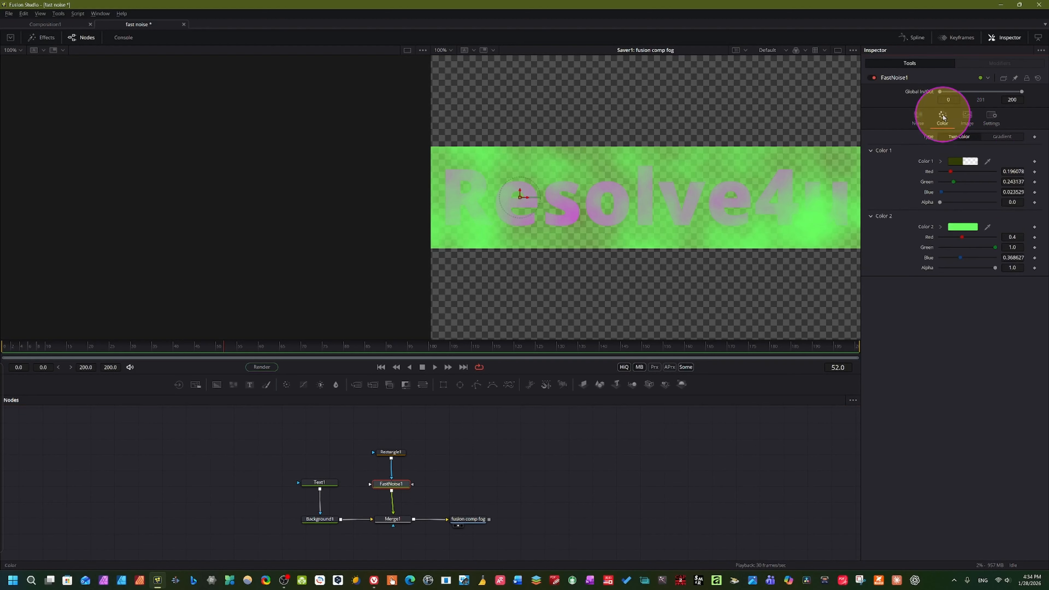
{"action": "left_click", "coordinate": [955, 227]}
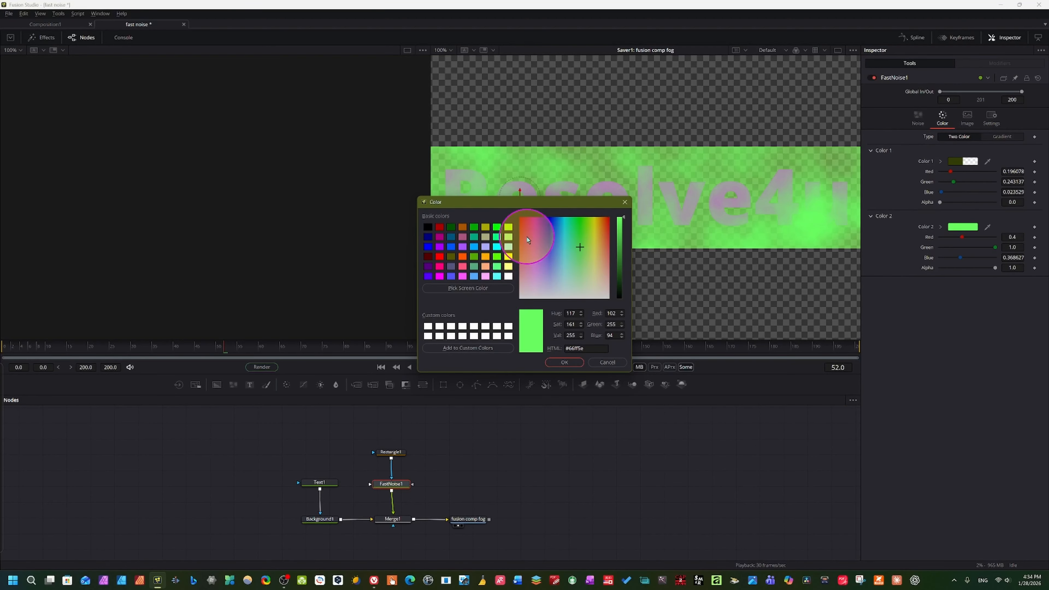
{"action": "left_click", "coordinate": [527, 238]}
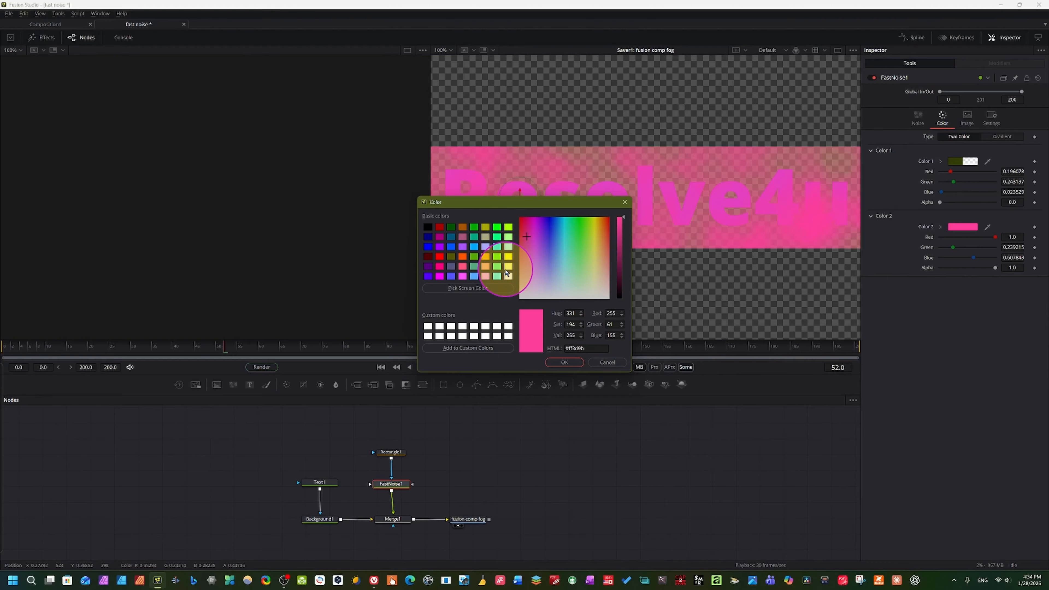
{"action": "left_click", "coordinate": [508, 273]}
{"action": "left_click", "coordinate": [463, 264]}
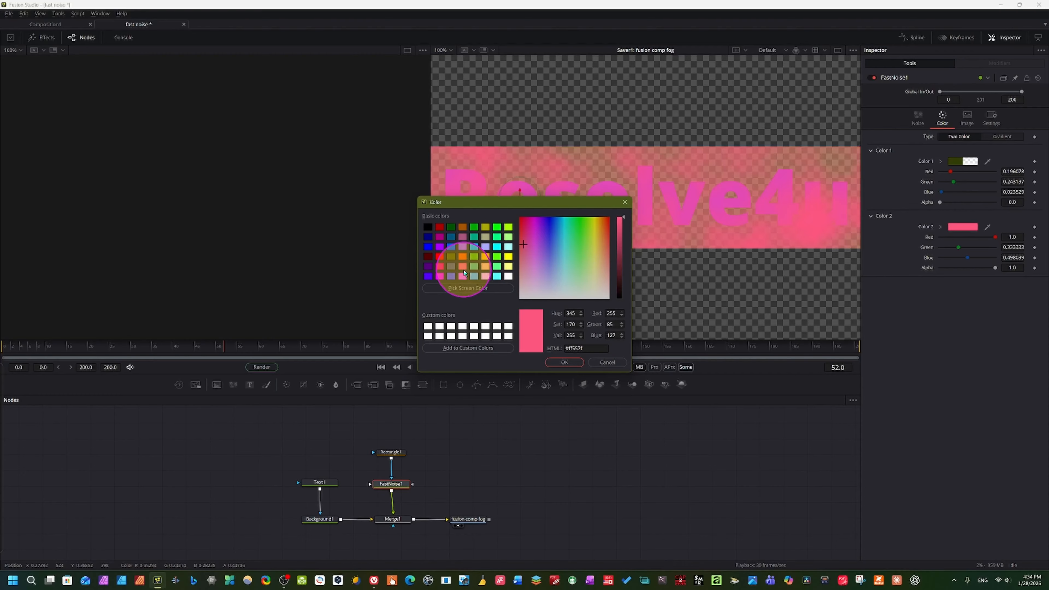
{"action": "left_click", "coordinate": [508, 236]}
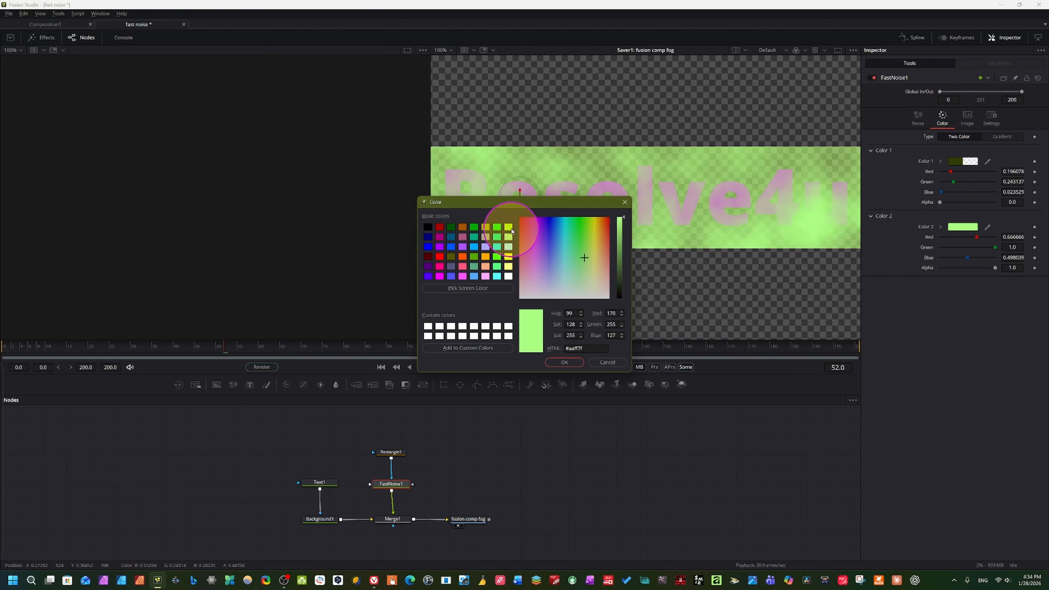
{"action": "left_click", "coordinate": [428, 228]}
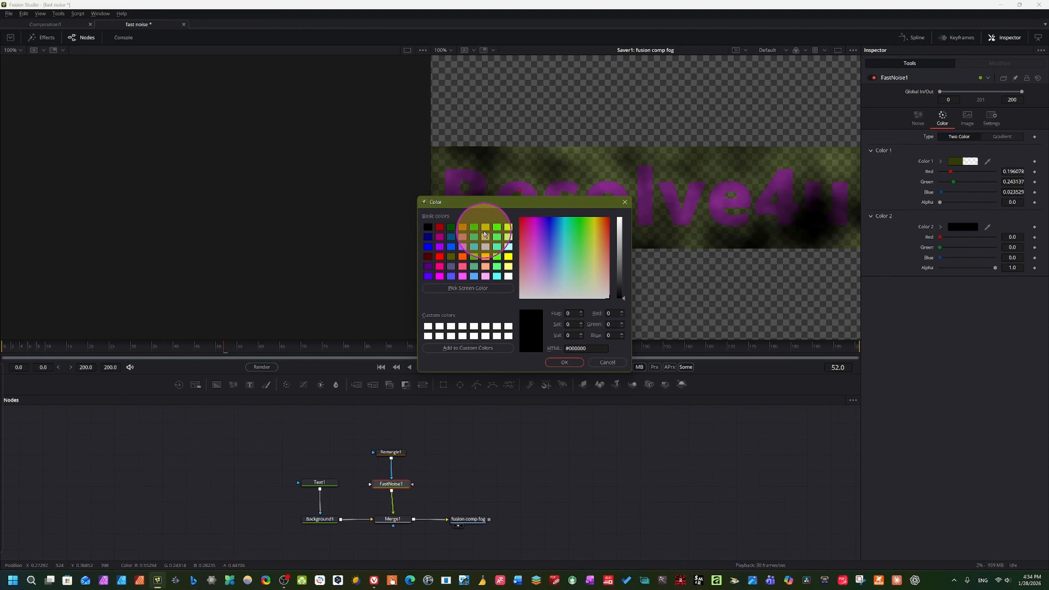
{"action": "left_click", "coordinate": [485, 227]}
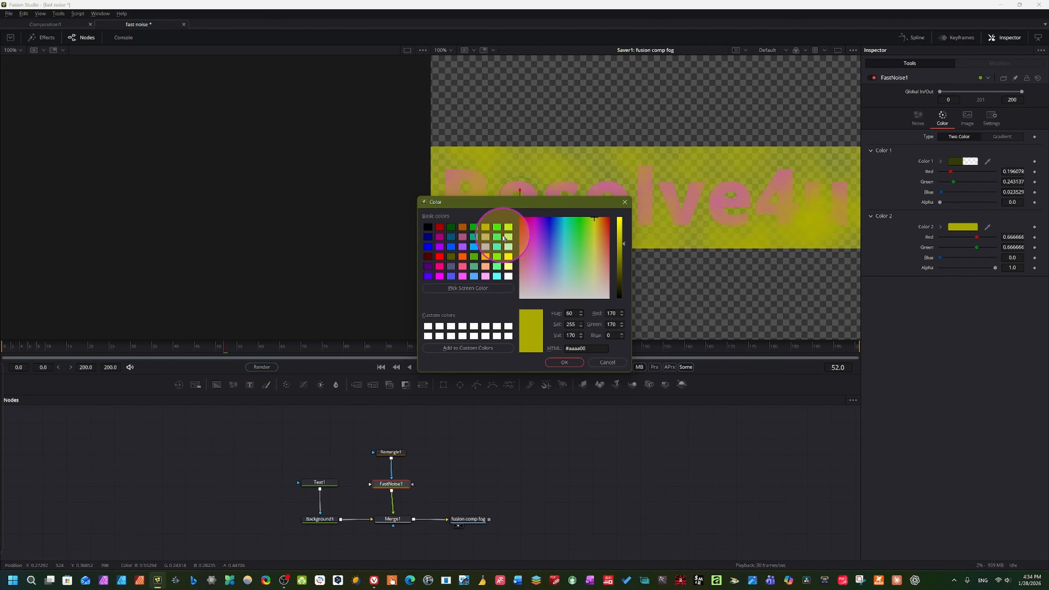
{"action": "left_click", "coordinate": [487, 249]}
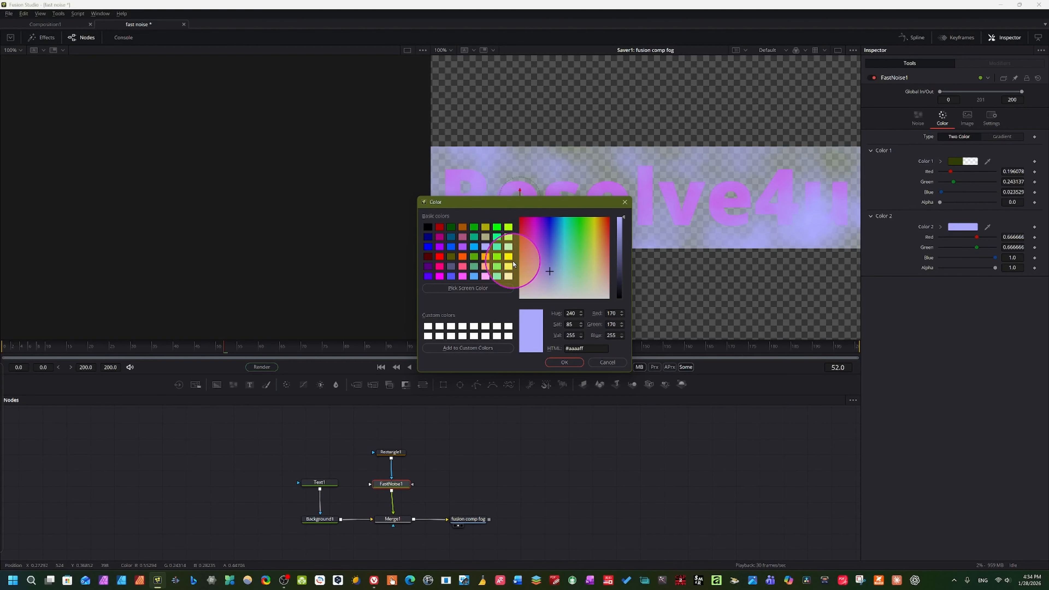
{"action": "left_click", "coordinate": [450, 276]}
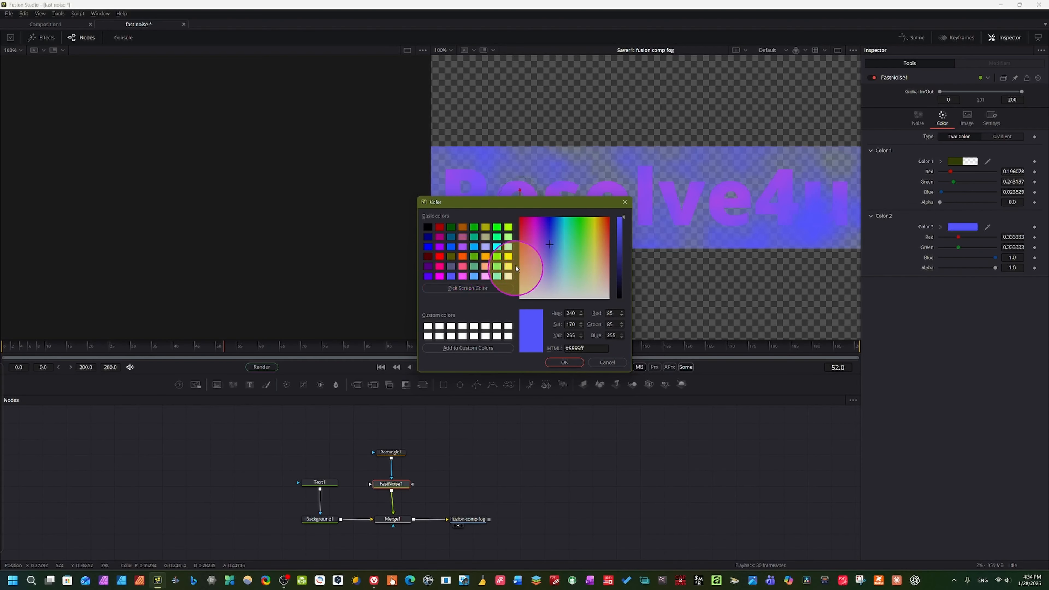
{"action": "left_click", "coordinate": [498, 229]}
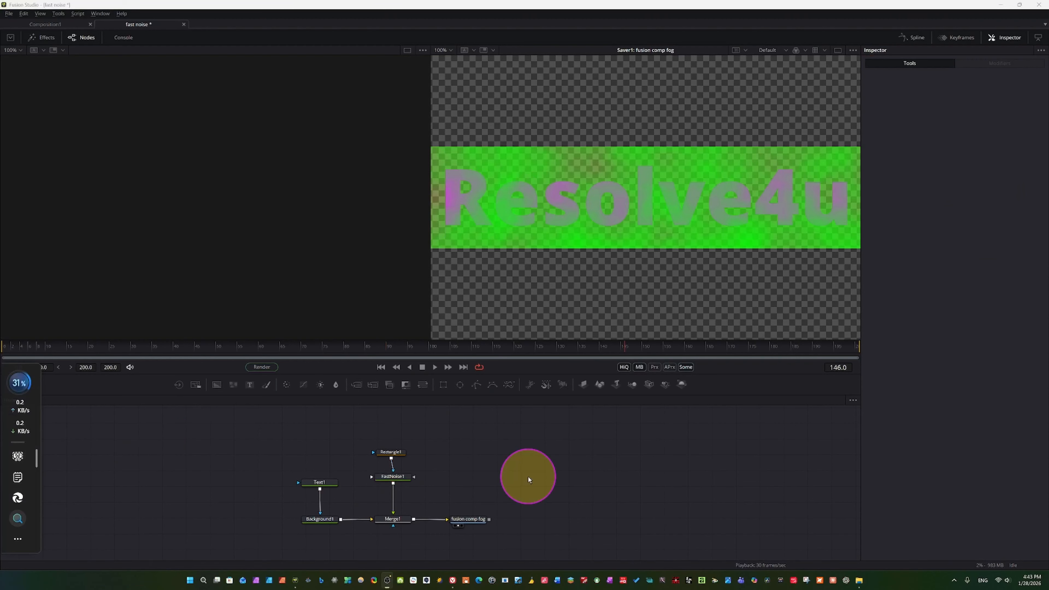
Try compositing Text1 over Merge1 through a second Merge node instead of using it as Background1's mask, and play the result
{"action": "left_click", "coordinate": [318, 482]}
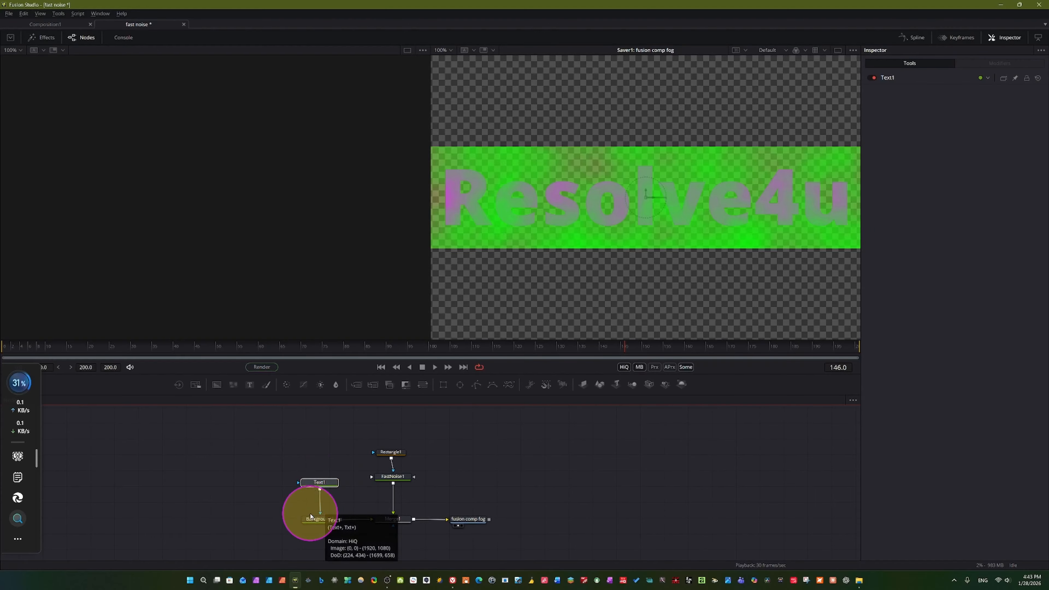
{"action": "left_click_drag", "start_coordinate": [316, 517], "coordinate": [410, 511]}
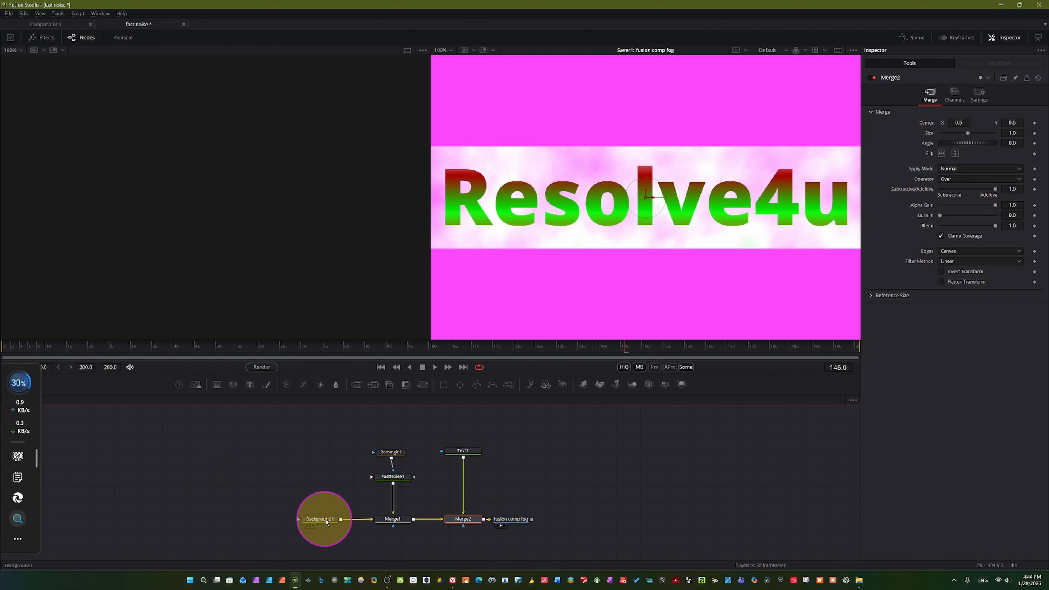
{"action": "key", "text": "space"}
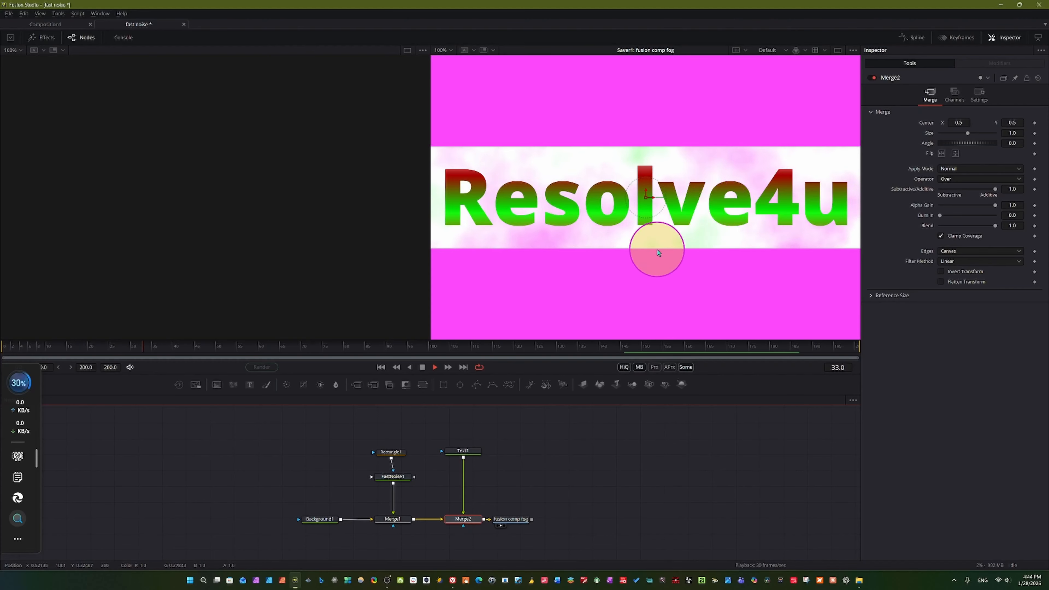
{"action": "key", "text": "space"}
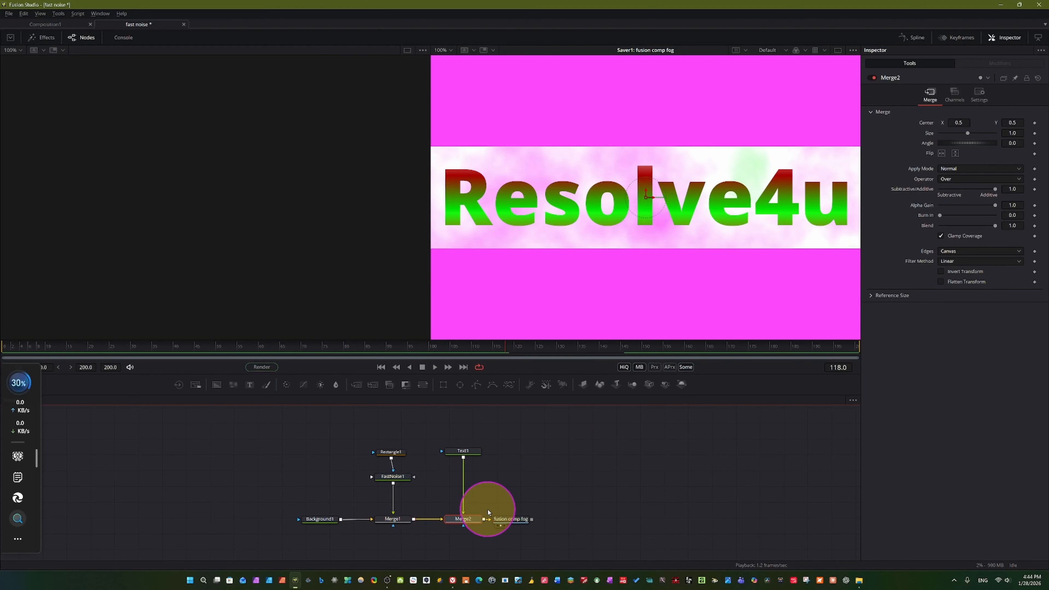
Try yellow #ffff00 as FastNoise1's Color 1 and lime #aaff00 as its Color 2, and play the result
{"action": "left_click", "coordinate": [399, 482]}
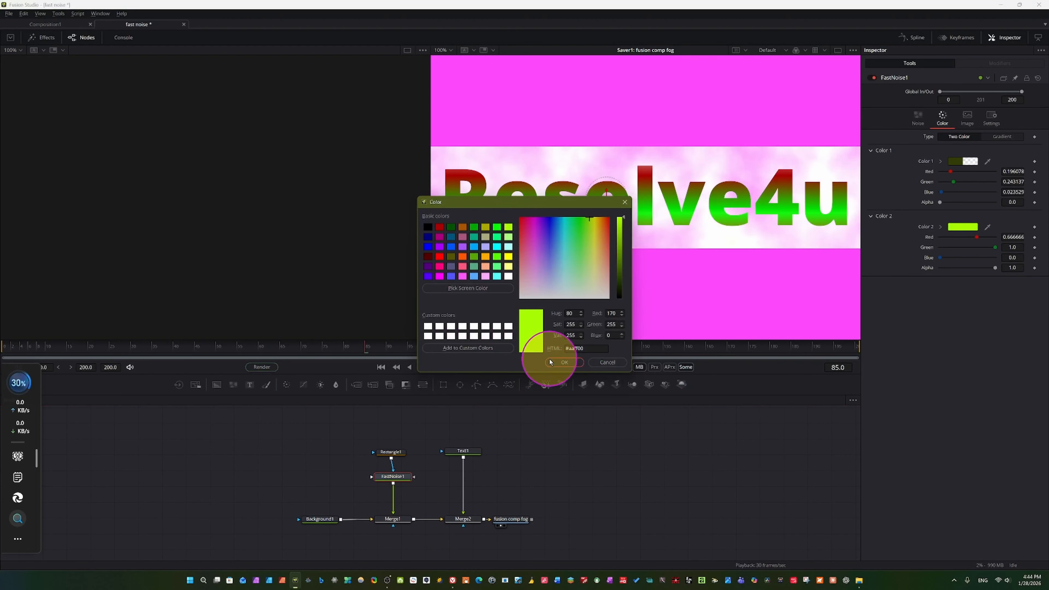
{"action": "left_click", "coordinate": [563, 362]}
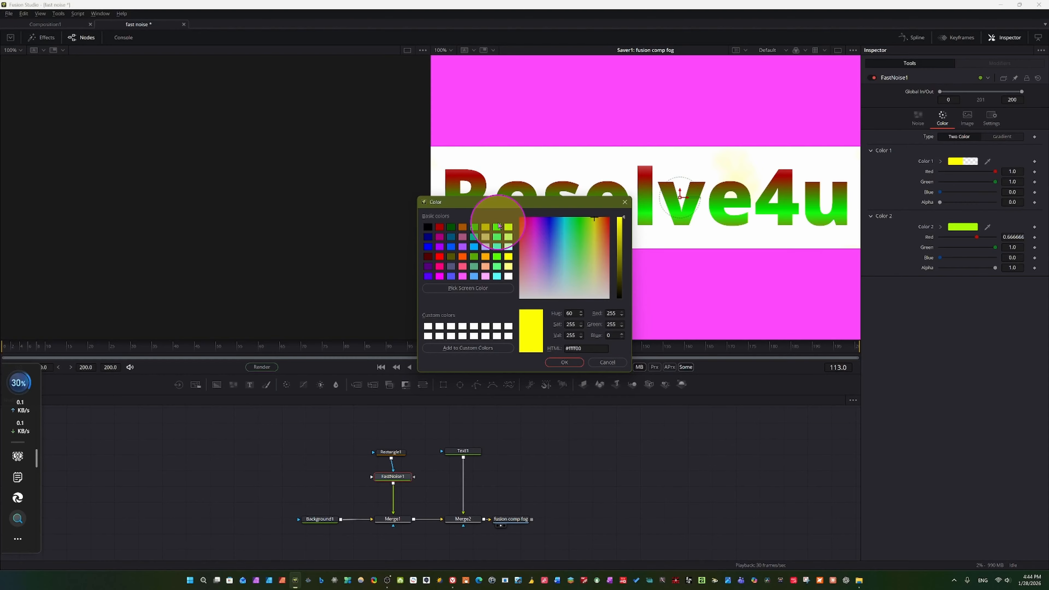
{"action": "left_click", "coordinate": [497, 226]}
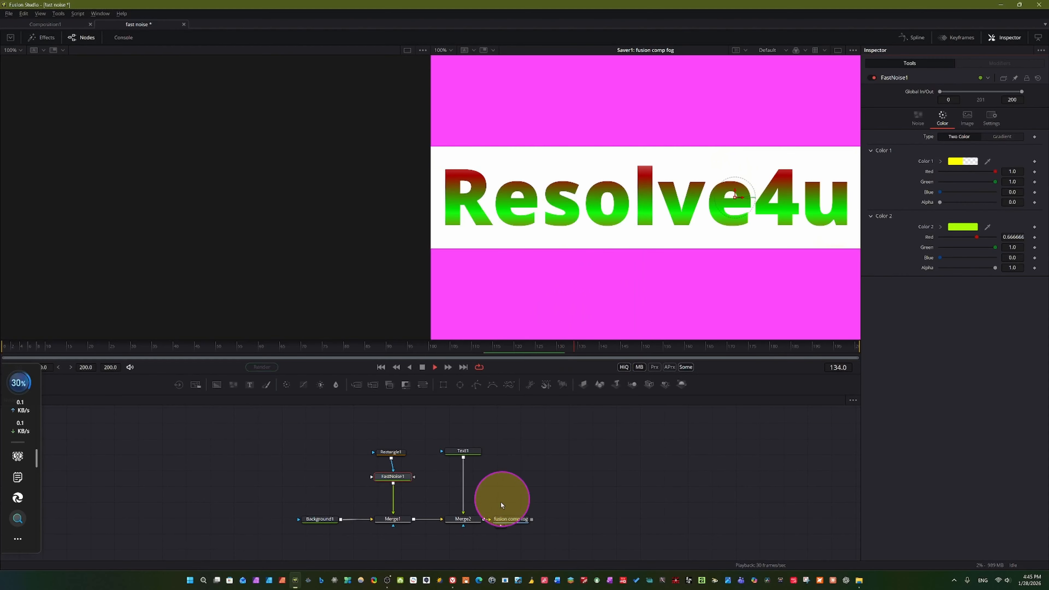
{"action": "key", "text": "space"}
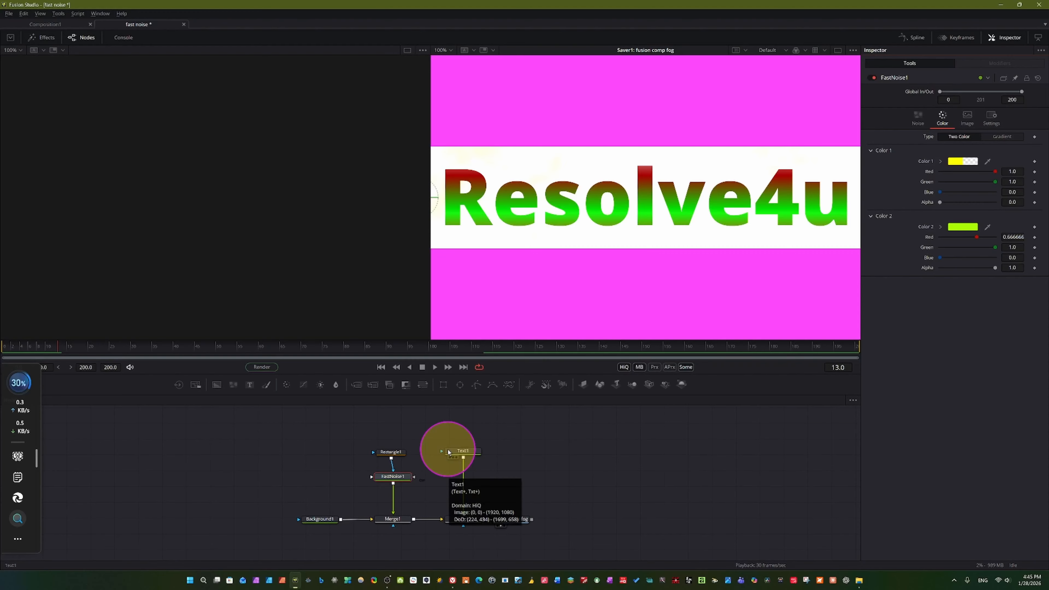
Undo the recent noise colour changes and the Text1 rewiring, and play the masked-text animation
{"action": "key", "text": "ctrl+z"}
{"action": "key", "text": "ctrl+z"}
{"action": "key", "text": "ctrl+z"}
{"action": "key", "text": "ctrl+z"}
{"action": "key", "text": "ctrl+z"}
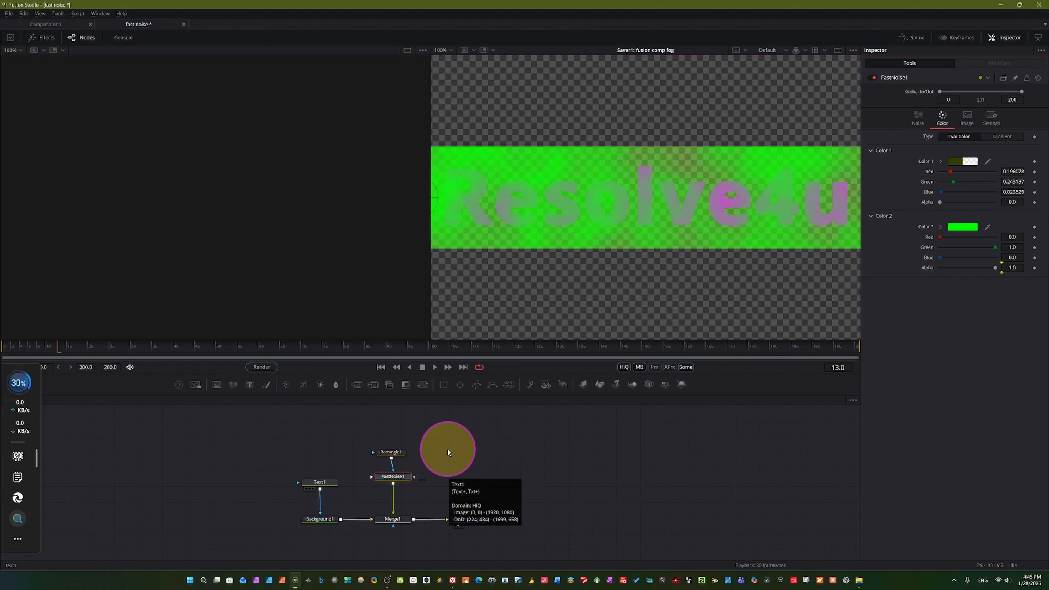
{"action": "key", "text": "space"}
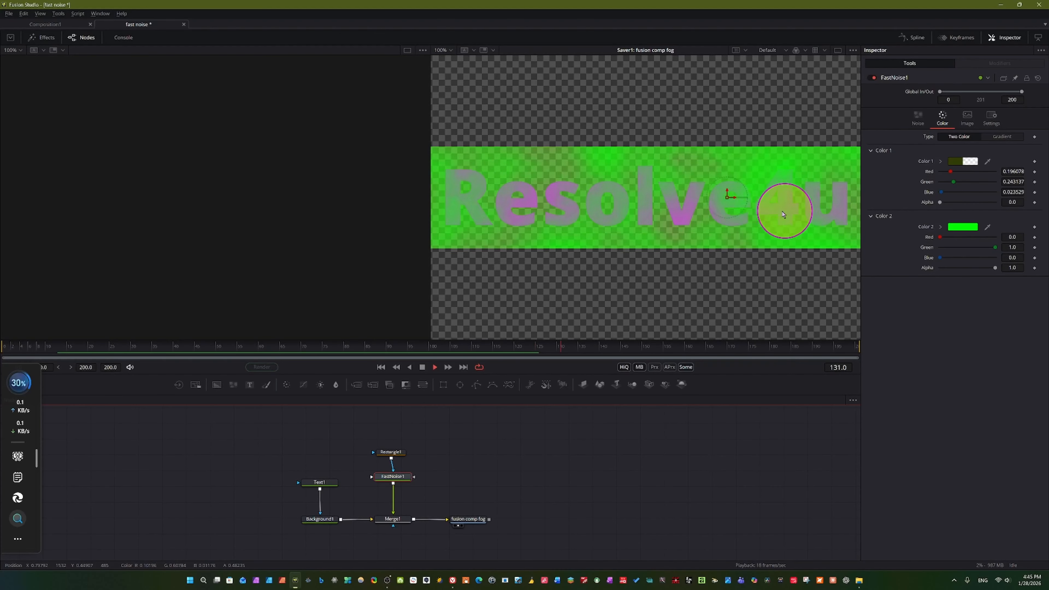
{"action": "key", "text": "space"}
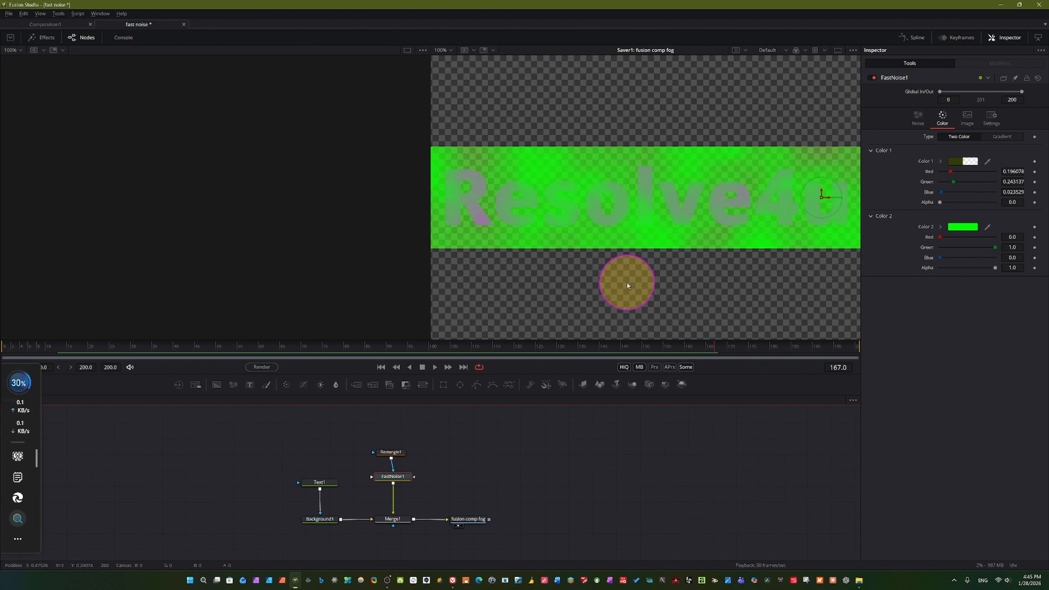
Review the File, Export and Audio settings of the fusion comp fog Saver node while playing the animation briefly
{"action": "left_click", "coordinate": [464, 521]}
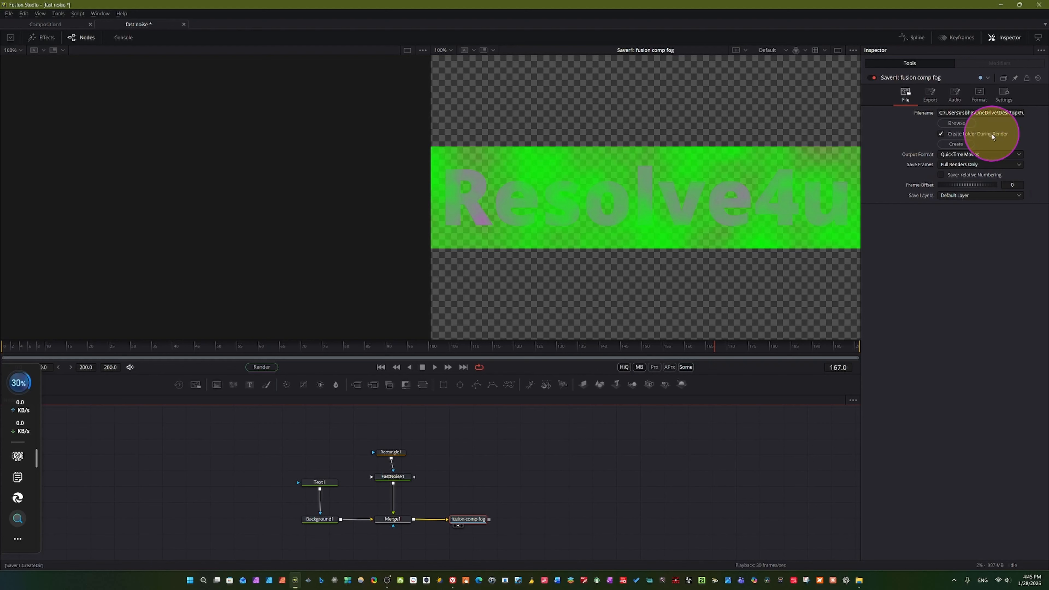
{"action": "left_click", "coordinate": [927, 98]}
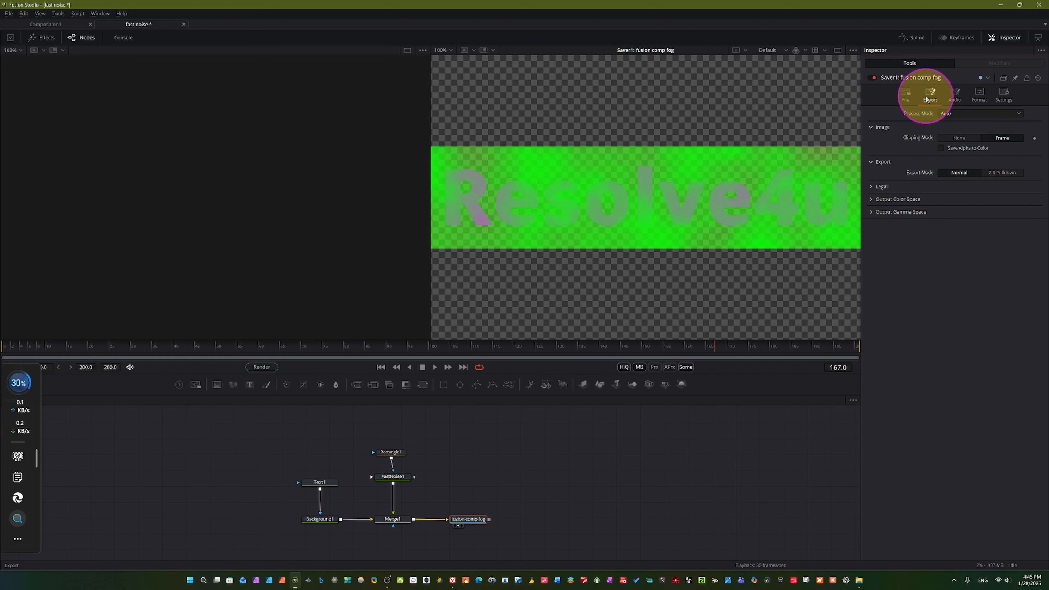
{"action": "left_click", "coordinate": [906, 96]}
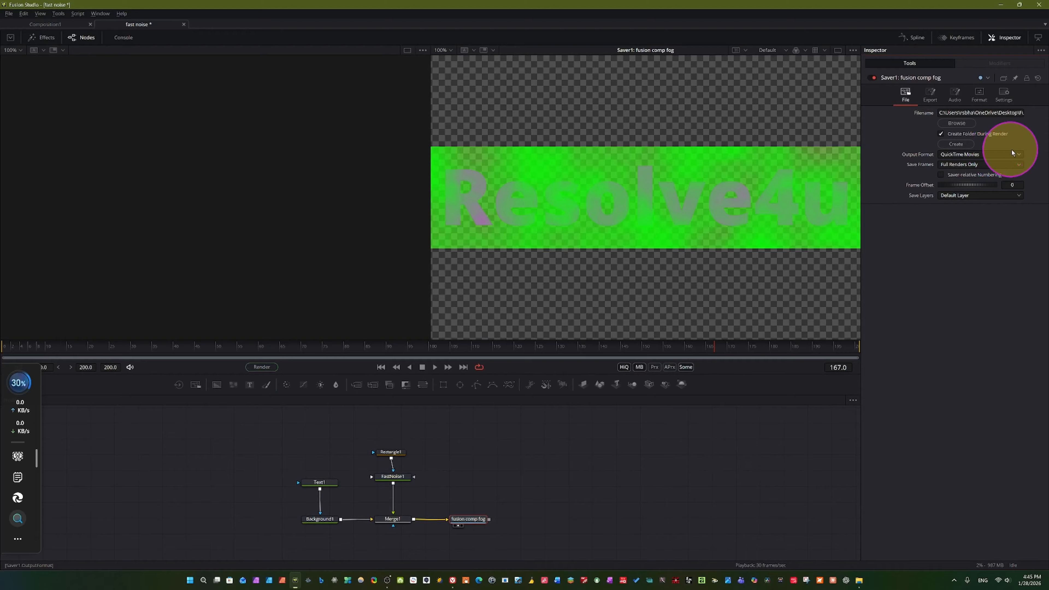
{"action": "left_click", "coordinate": [929, 96]}
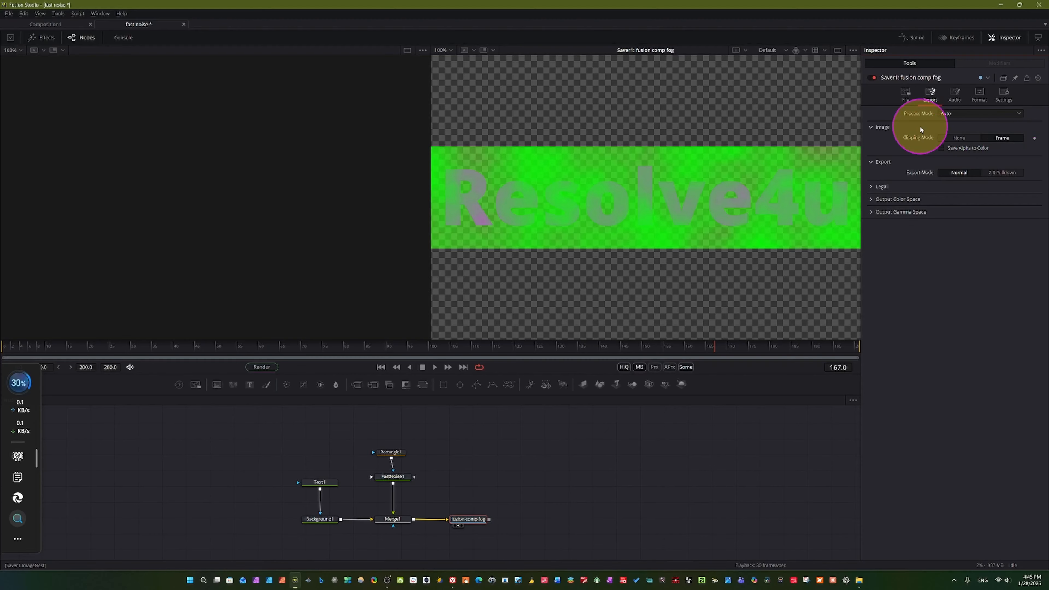
{"action": "key", "text": "space"}
{"action": "left_click", "coordinate": [956, 96]}
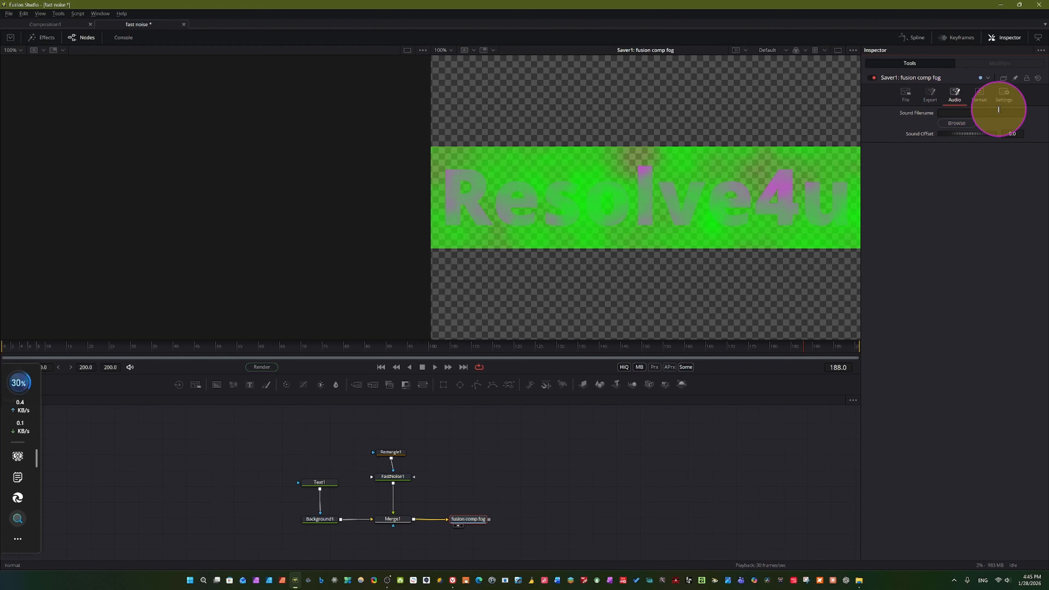
{"action": "key", "text": "space"}
{"action": "left_click", "coordinate": [906, 93]}
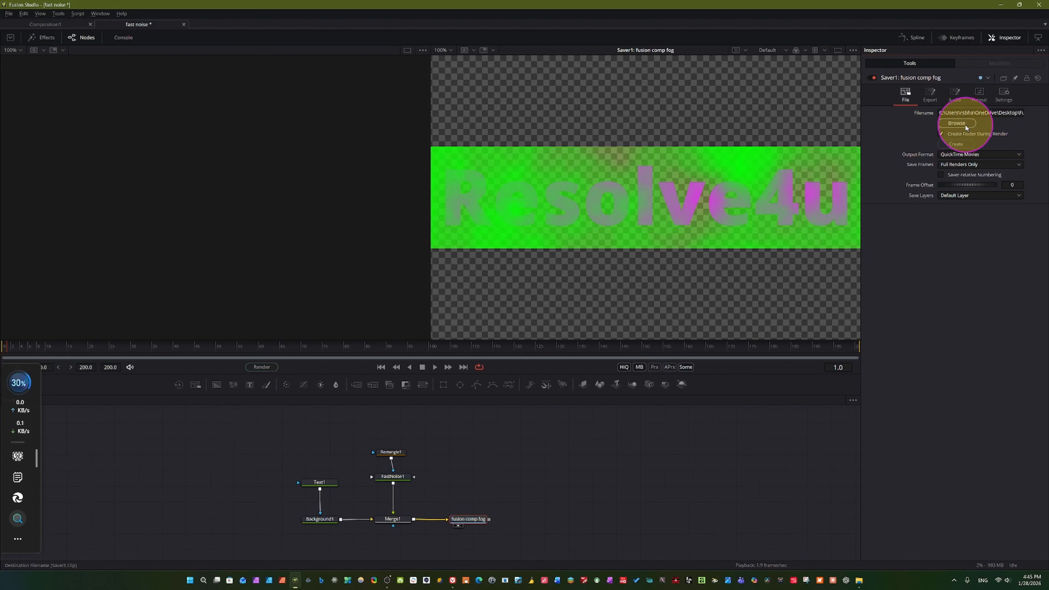
Play the finished fog text animation in short stretches and stop it at frame 70
{"action": "key", "text": "space"}
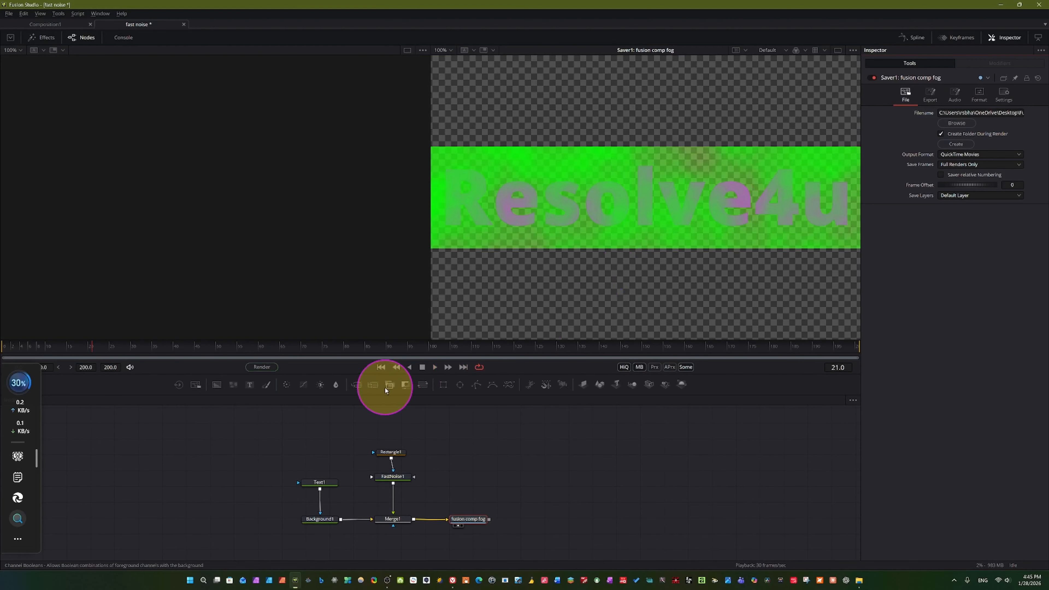
{"action": "key", "text": "space"}
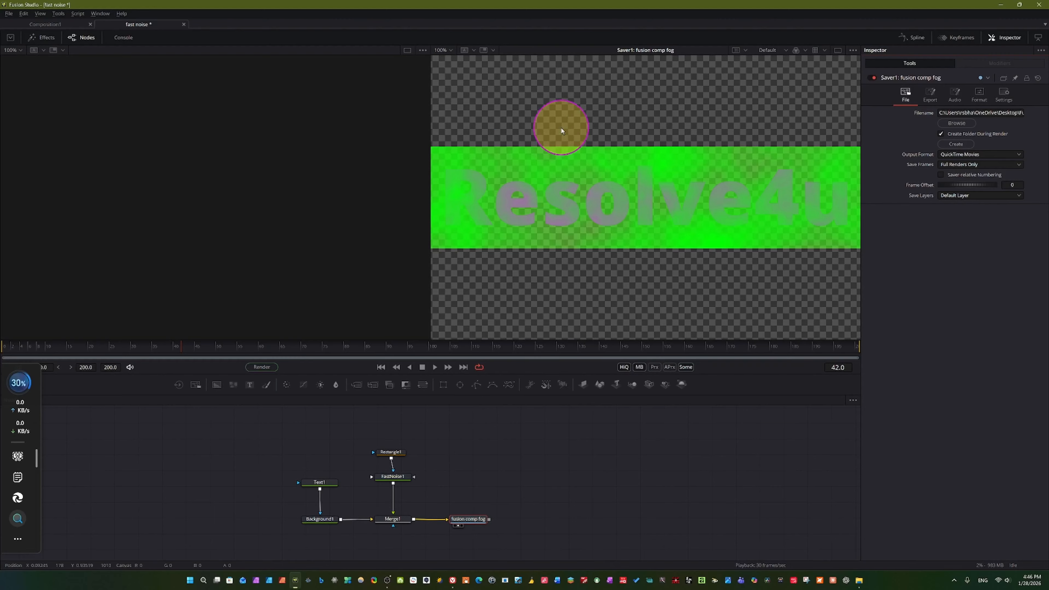
{"action": "key", "text": "space"}
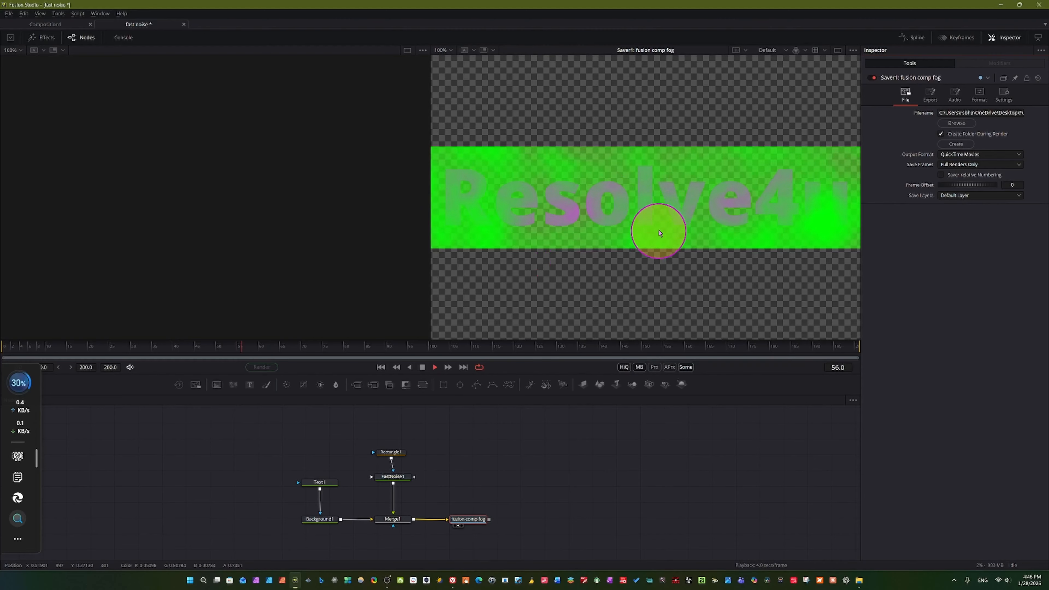
{"action": "key", "text": "space"}
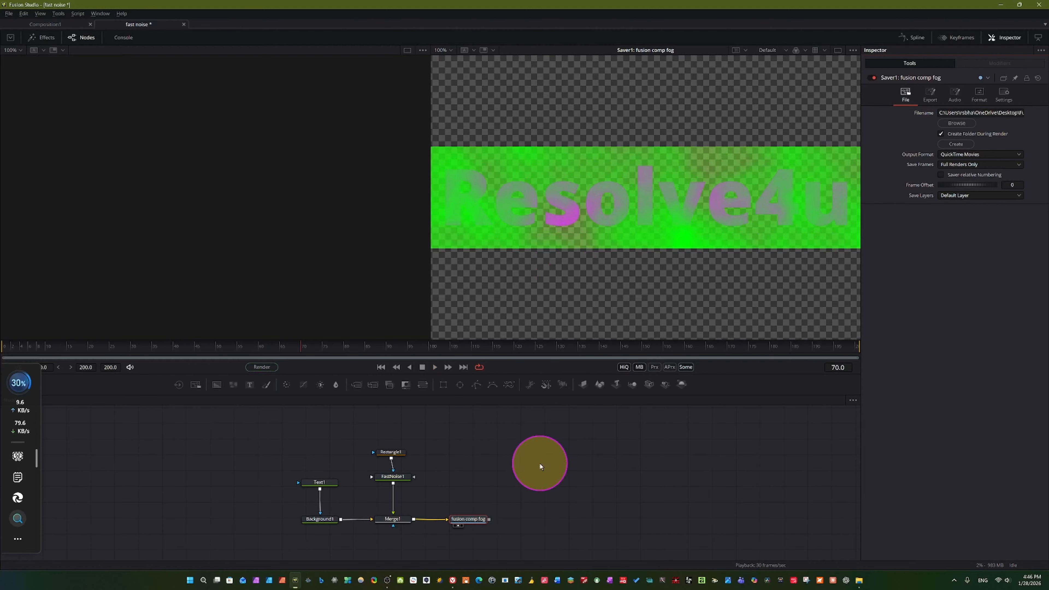